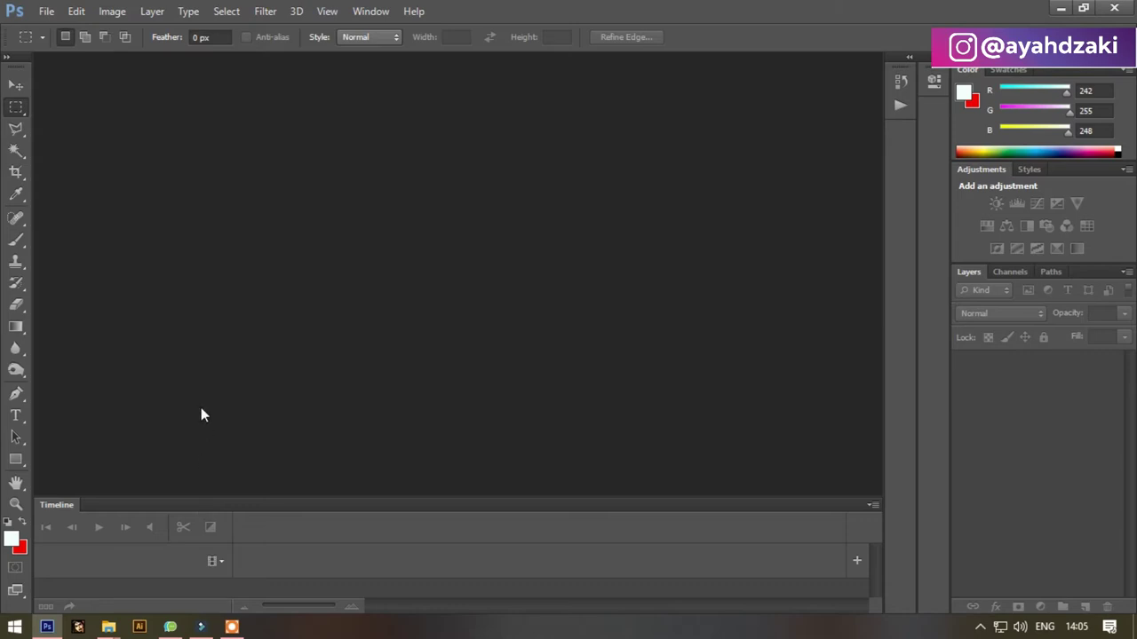
Step: Open the forest photo pexels-felix-mittermeier-957024 from Downloads in Photoshop
mouse_move(109, 627)
left_click(55, 555)
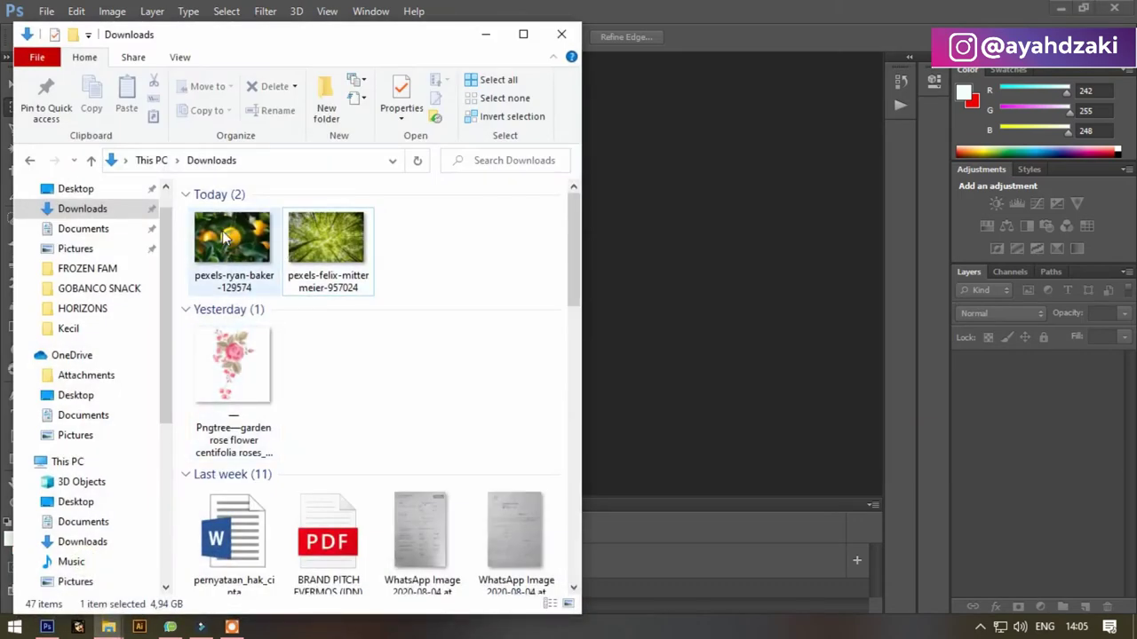
mouse_move(325, 232)
left_mouse_down()
mouse_move(710, 260)
mouse_move(560, 114)
left_mouse_up()
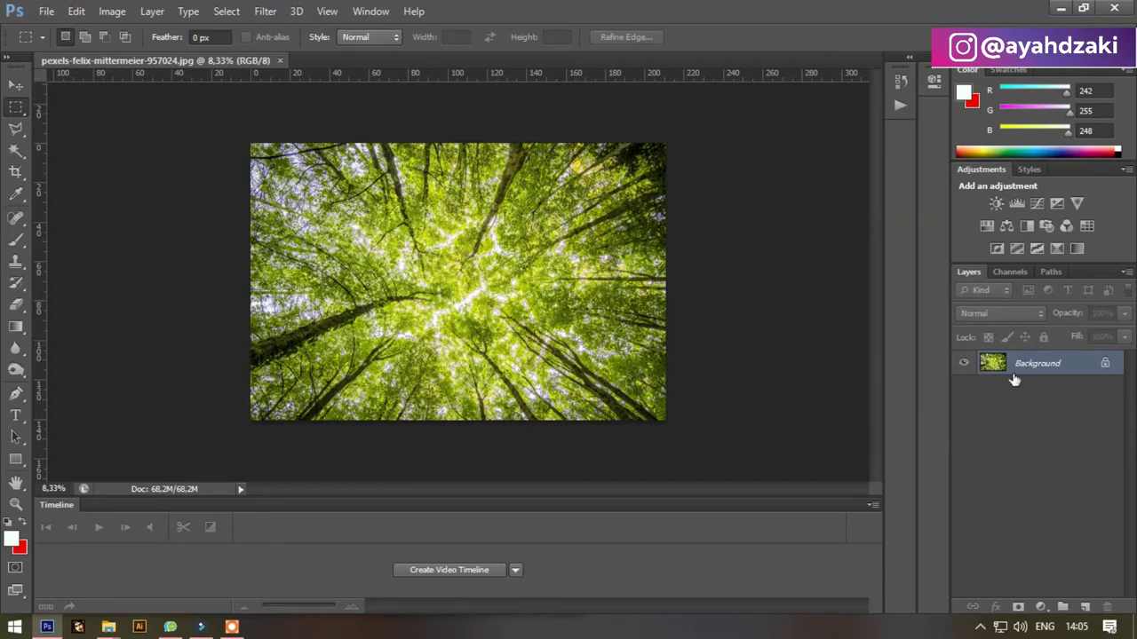
Step: Duplicate the forest photo to Layer 1, hide Background, and marquee-select the image's right half
key("ctrl+j")
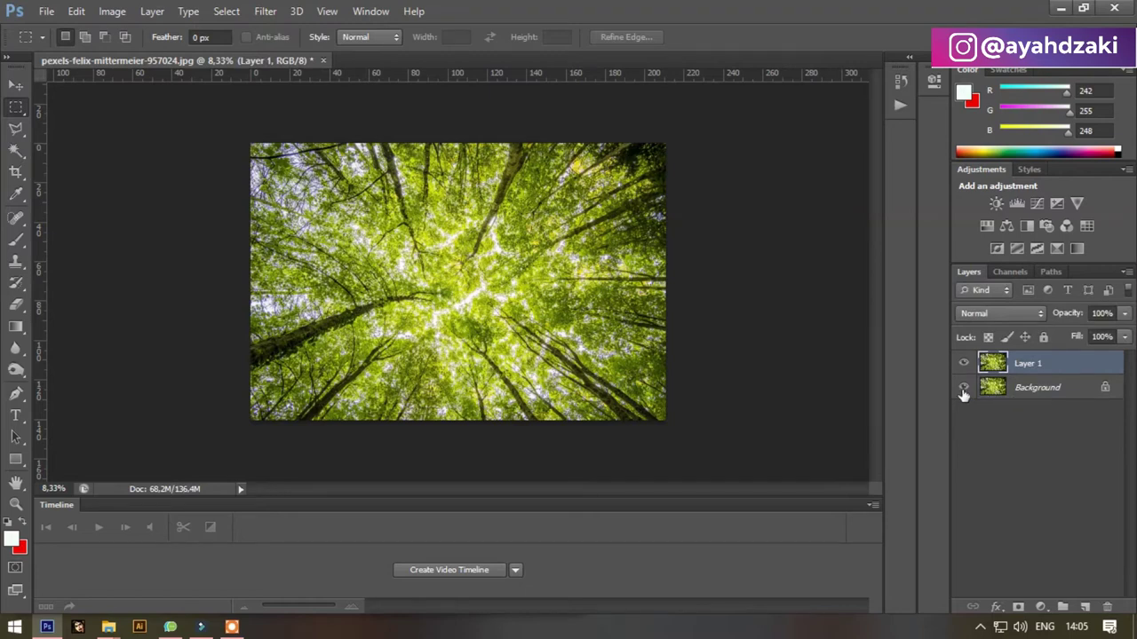
left_click(963, 388)
mouse_move(453, 122)
left_mouse_down()
mouse_move(497, 282)
mouse_move(680, 452)
left_mouse_up()
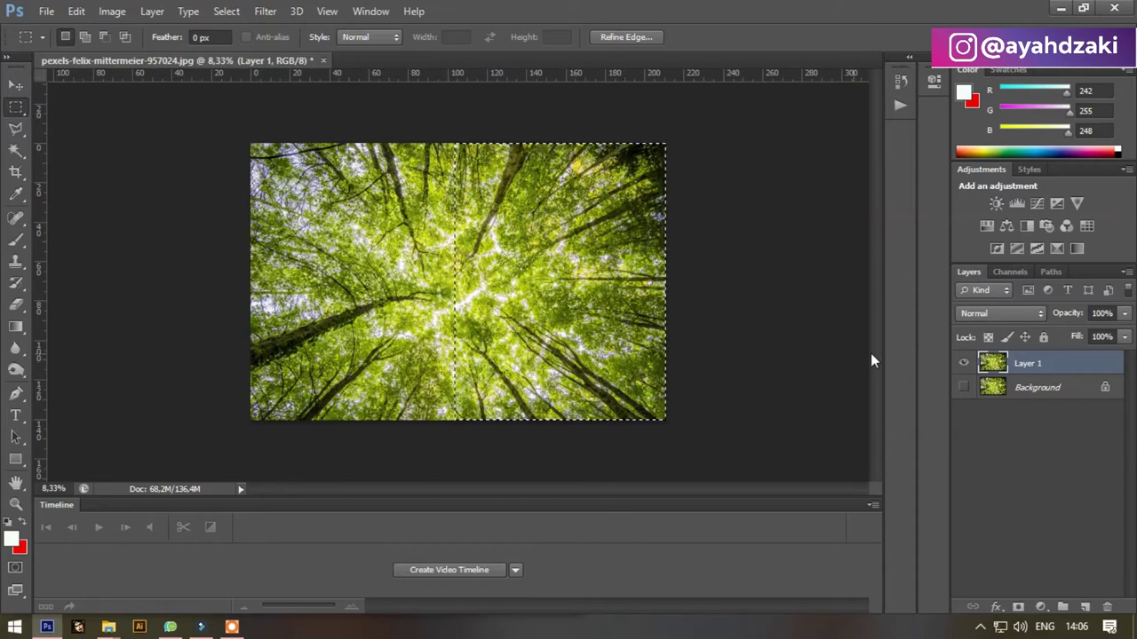
Step: Add a Hue/Saturation layer on the right-half selection with Hue -109, turning it magenta
left_click(1043, 606)
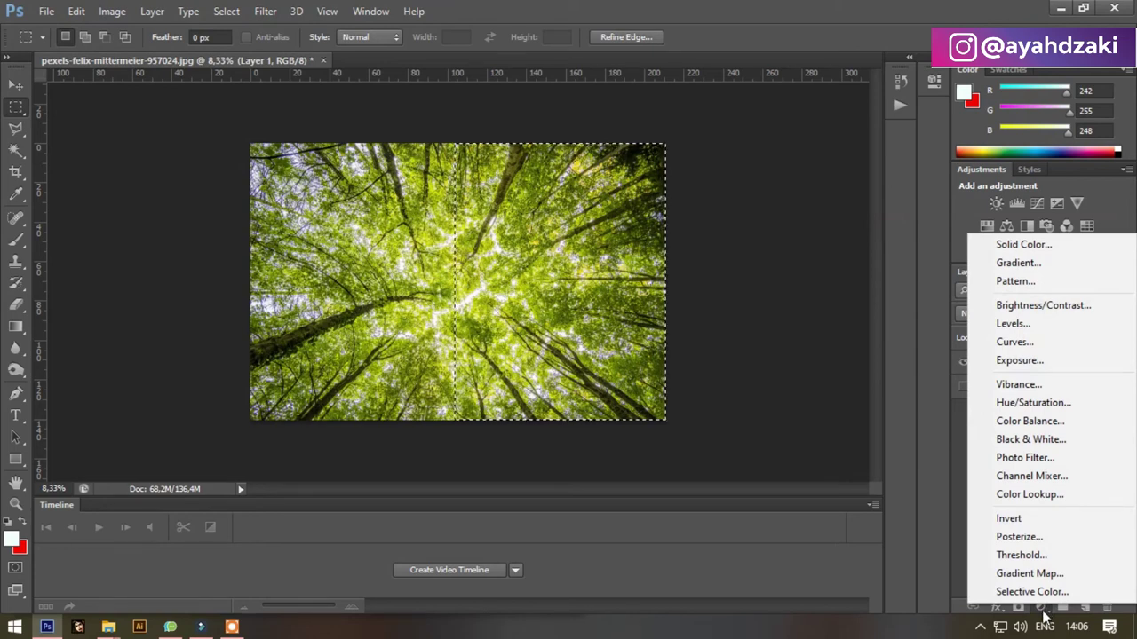
left_click(1011, 404)
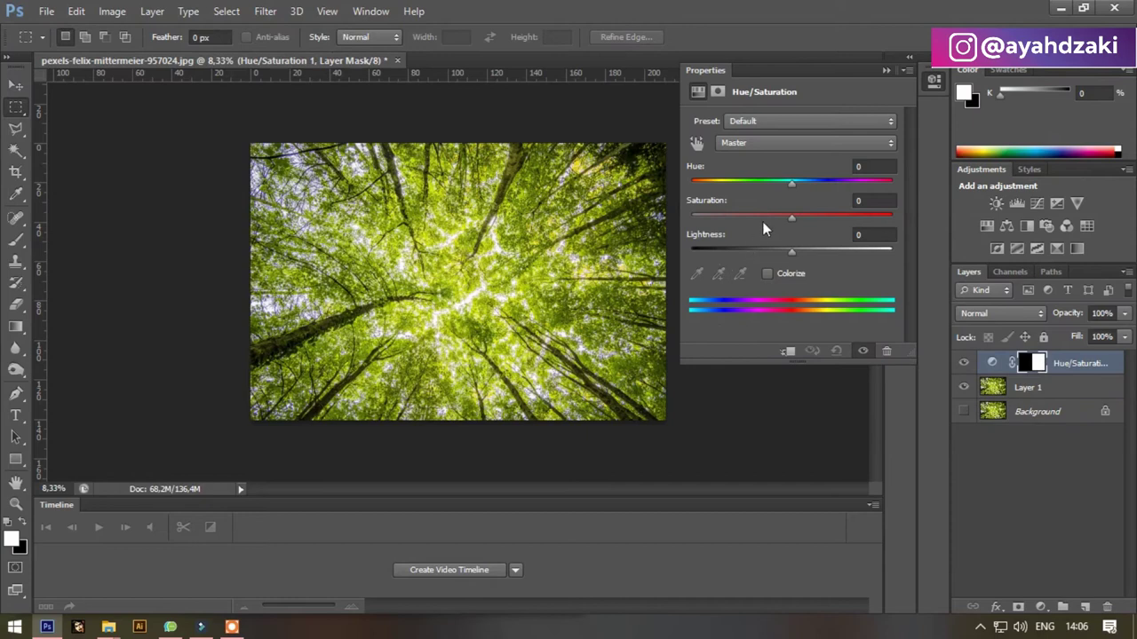
mouse_move(790, 184)
left_mouse_down()
mouse_move(867, 184)
mouse_move(720, 183)
left_mouse_up()
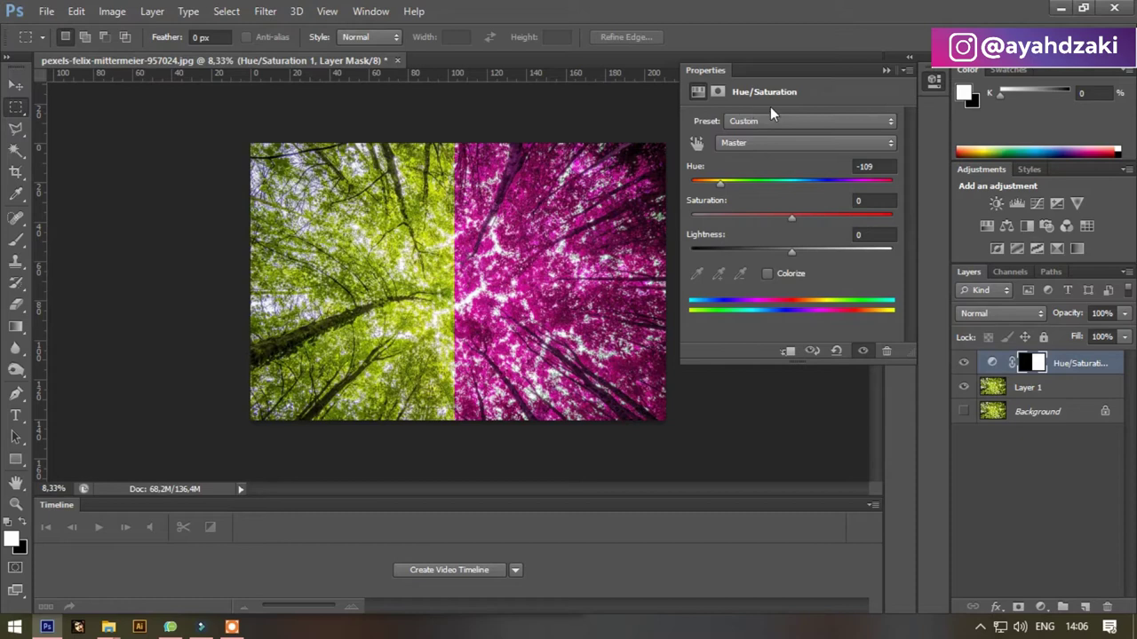
left_click(885, 71)
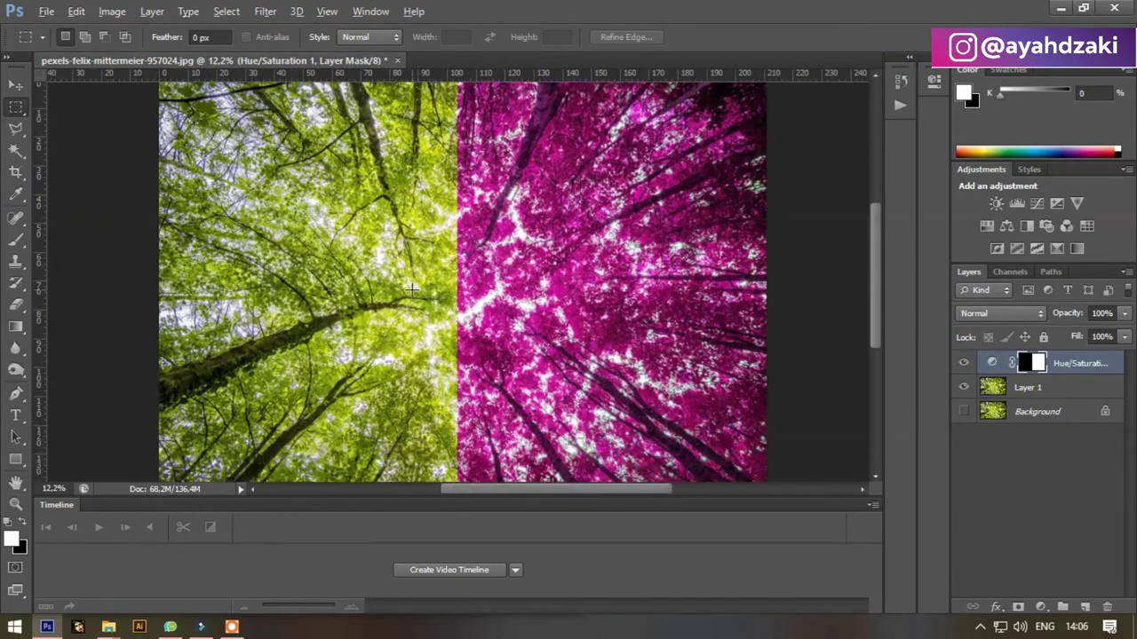
key("alt")
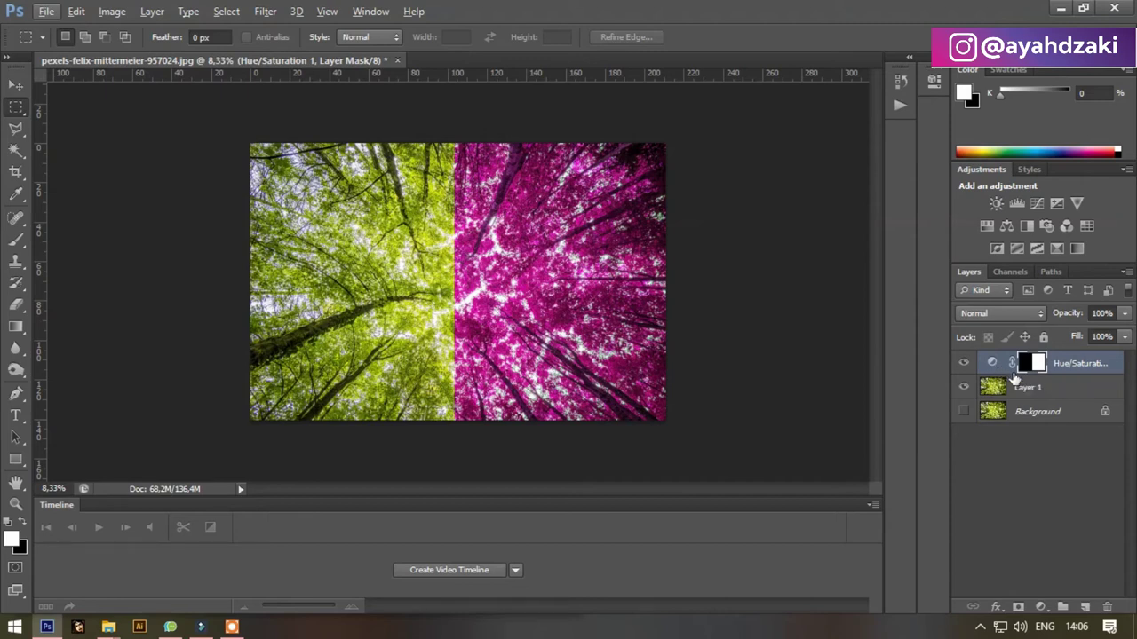
Step: Replace the half-image adjustment with a full Hue/Saturation layer at Hue -79, Saturation -26
key("Delete")
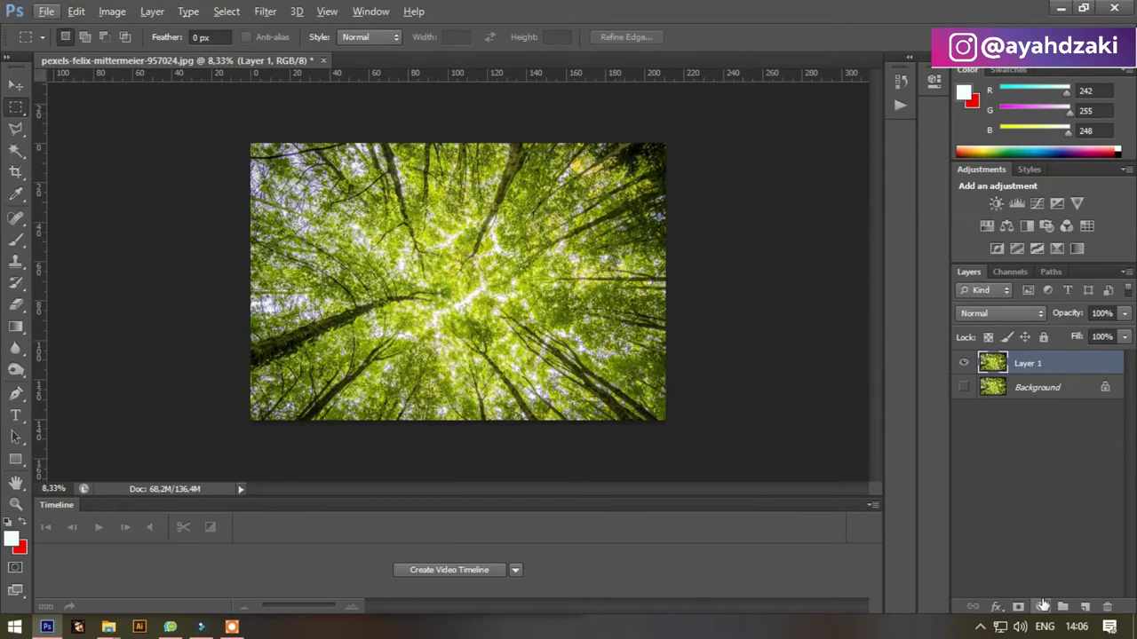
left_click(1041, 611)
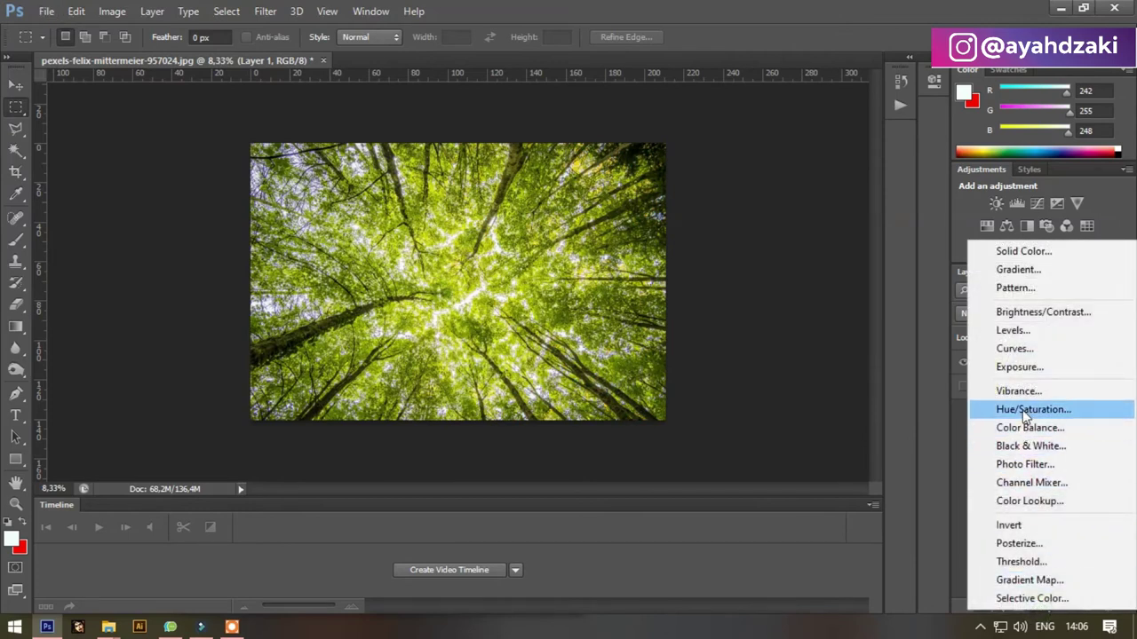
left_click(1073, 417)
left_click(790, 183)
mouse_move(790, 183)
left_mouse_down()
mouse_move(691, 190)
mouse_move(874, 186)
left_mouse_up()
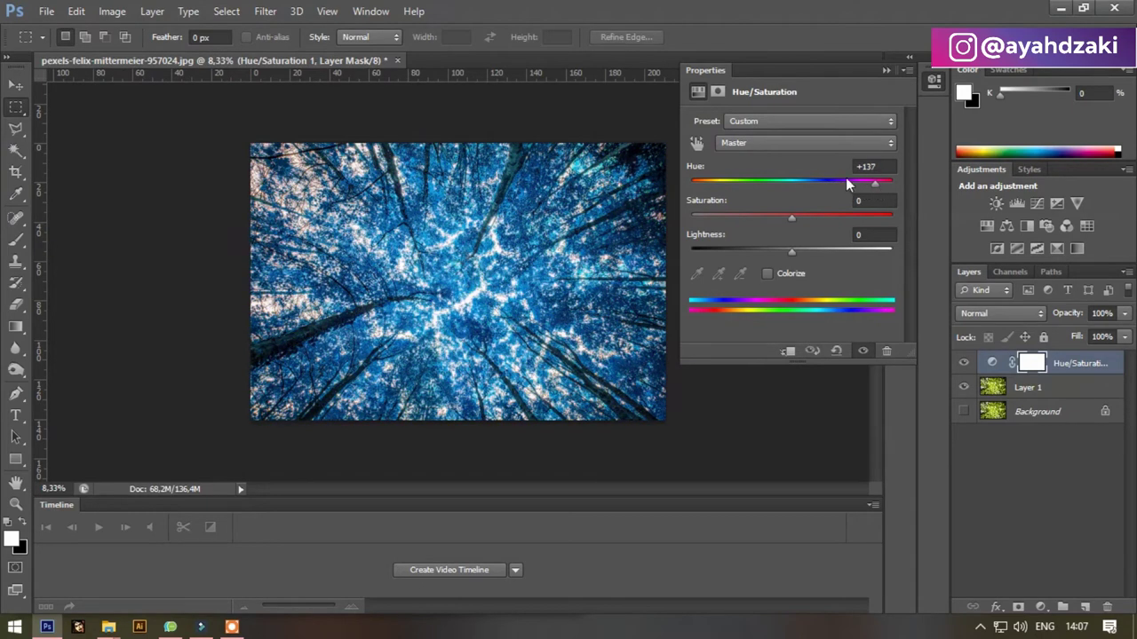
left_click(732, 186)
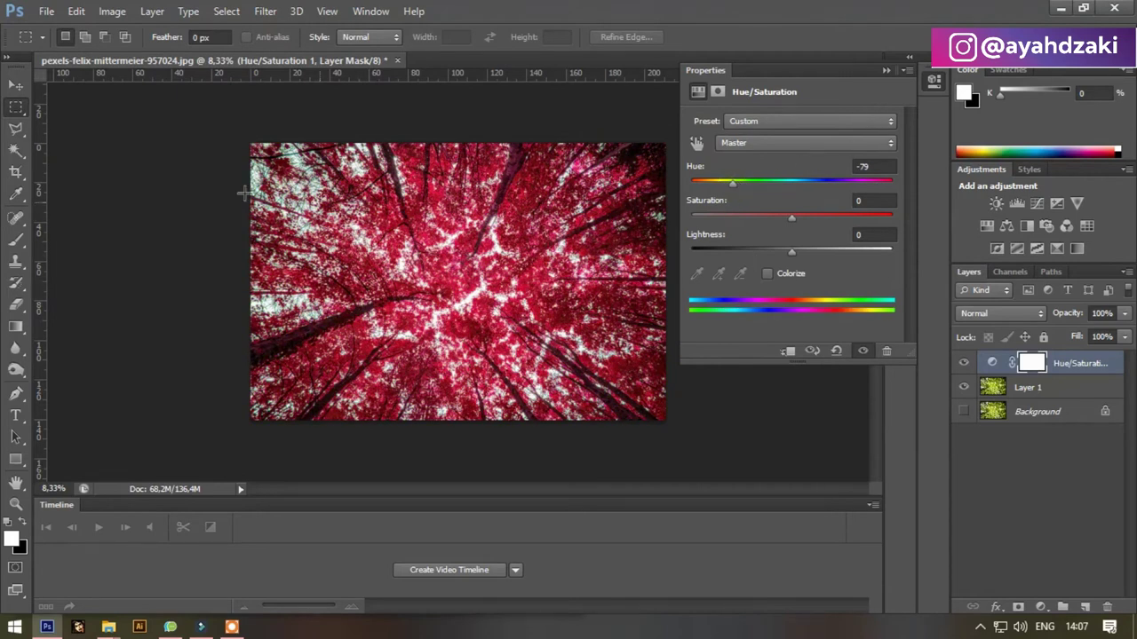
mouse_move(791, 218)
left_mouse_down()
mouse_move(769, 217)
mouse_move(821, 217)
mouse_move(769, 215)
left_mouse_up()
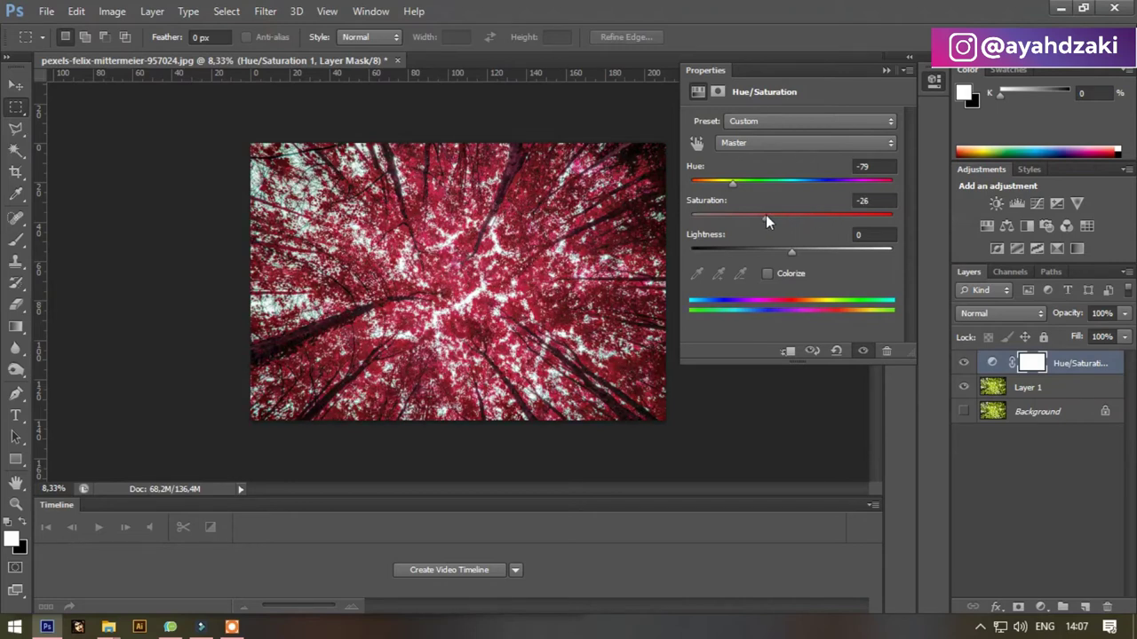
Step: Switch to the Move tool, fit the forest on screen, and close the document
left_click(16, 86)
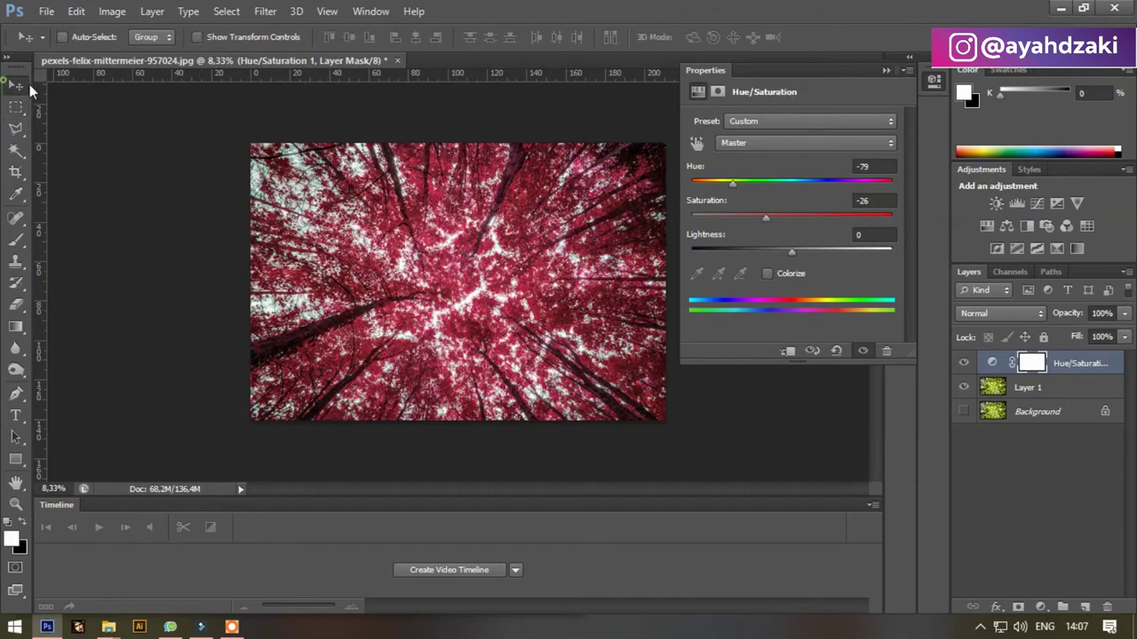
left_click(885, 70)
key("ctrl+minus")
key("ctrl+0")
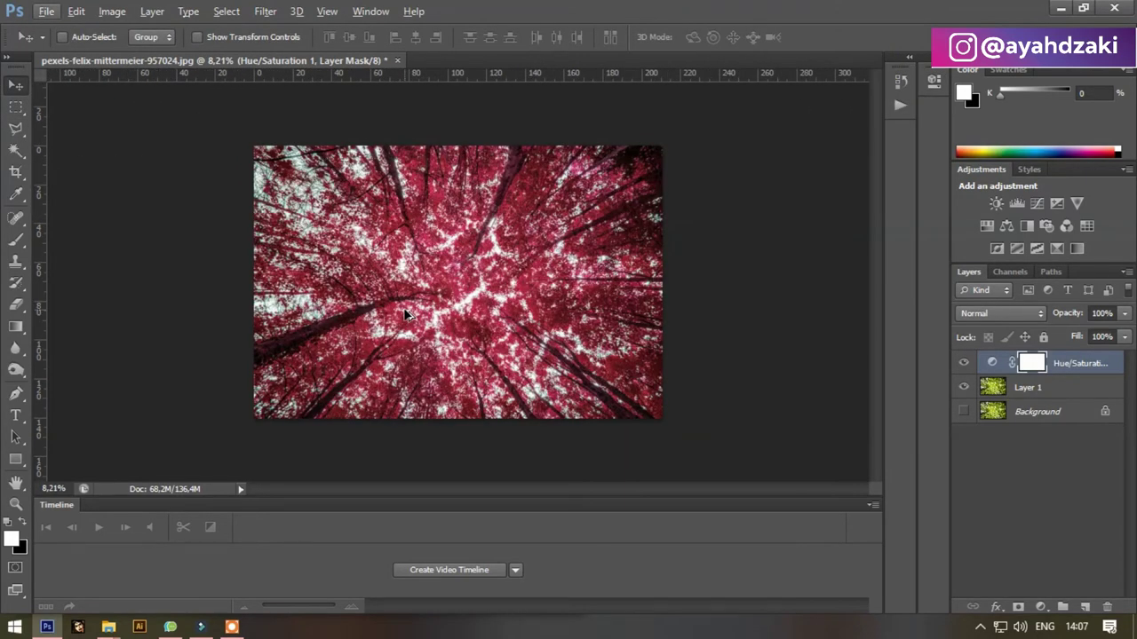
left_click(399, 61)
Step: Discard the forest changes and open pexels-ryan-baker-129574 from Downloads in Photoshop
left_click(573, 247)
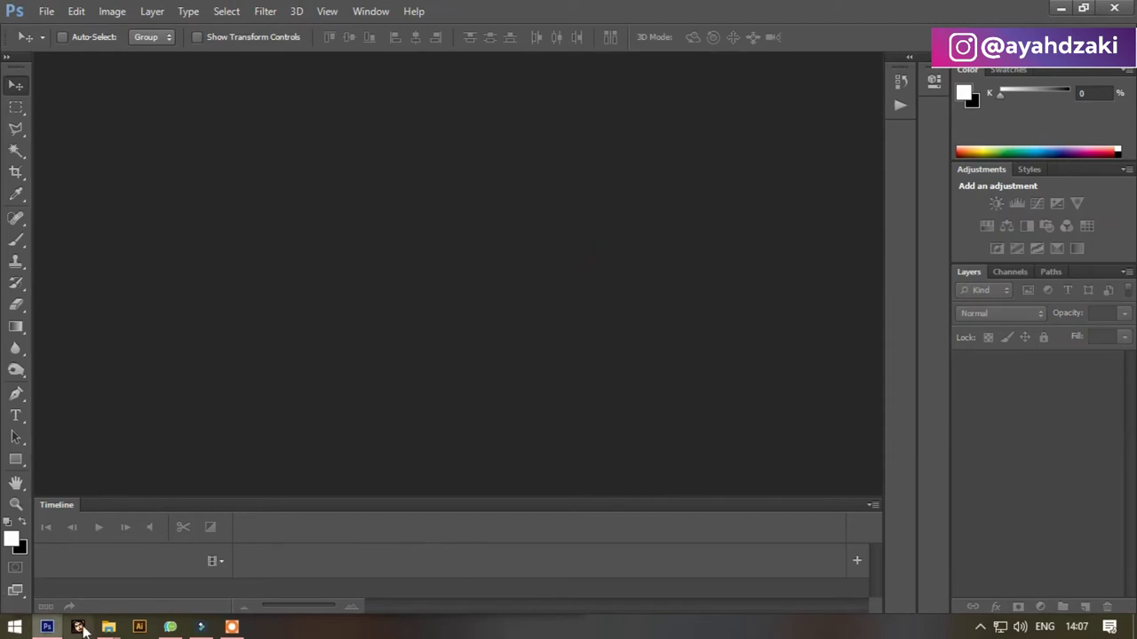
left_click(108, 627)
left_click(55, 550)
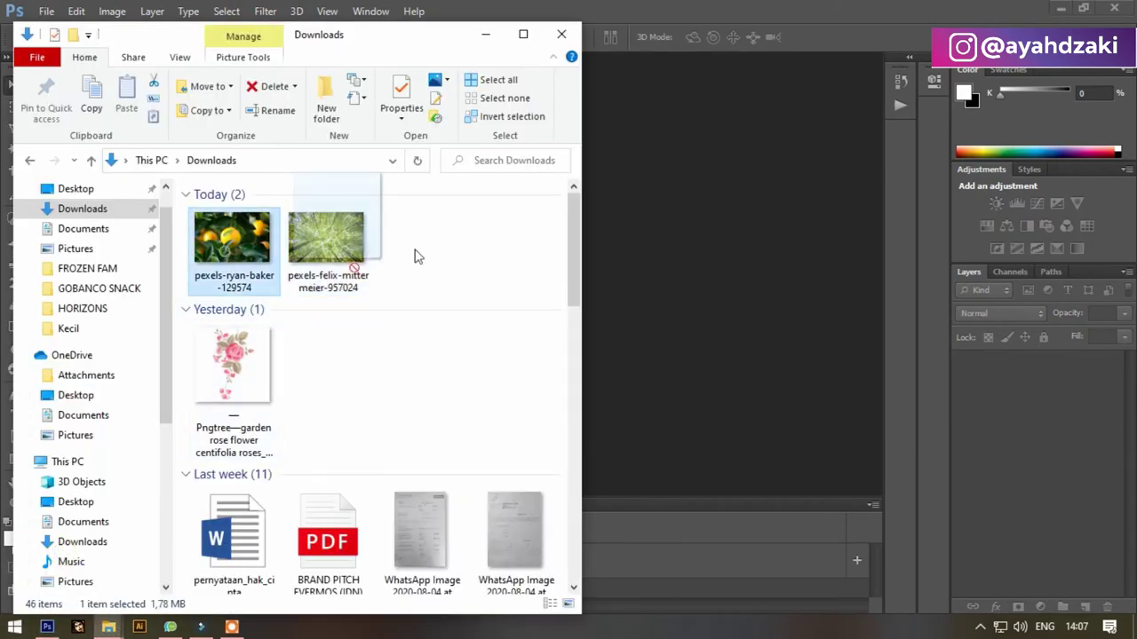
left_click_drag(417, 256, 675, 193)
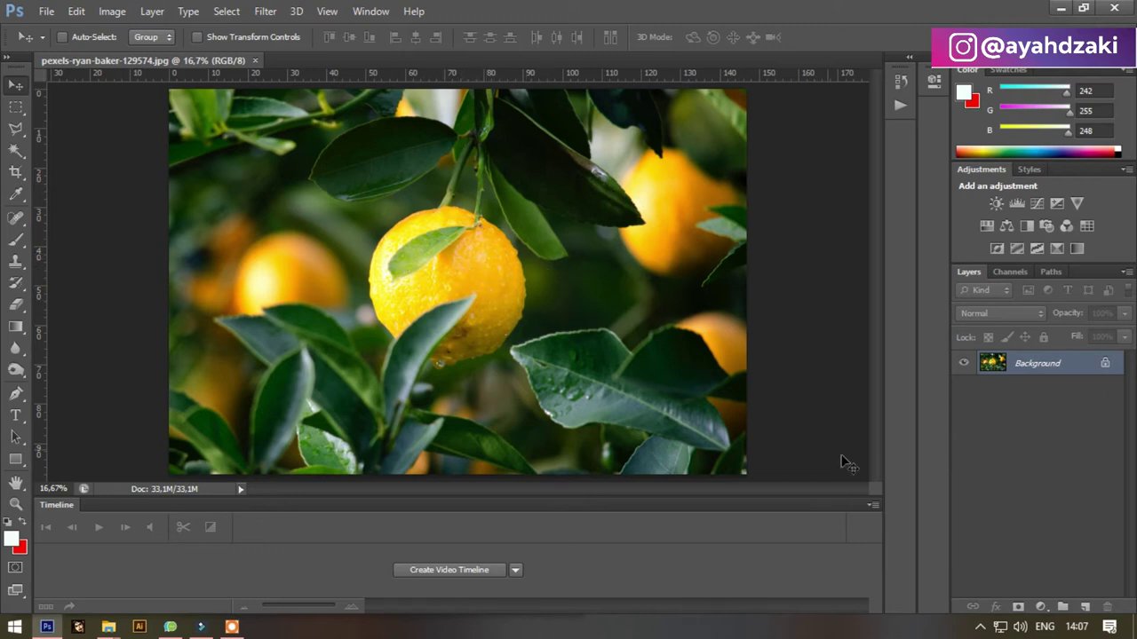
Step: Duplicate the citrus layer and add a Hue/Saturation layer at Hue -31, turning the fruits orange
left_click(1043, 607)
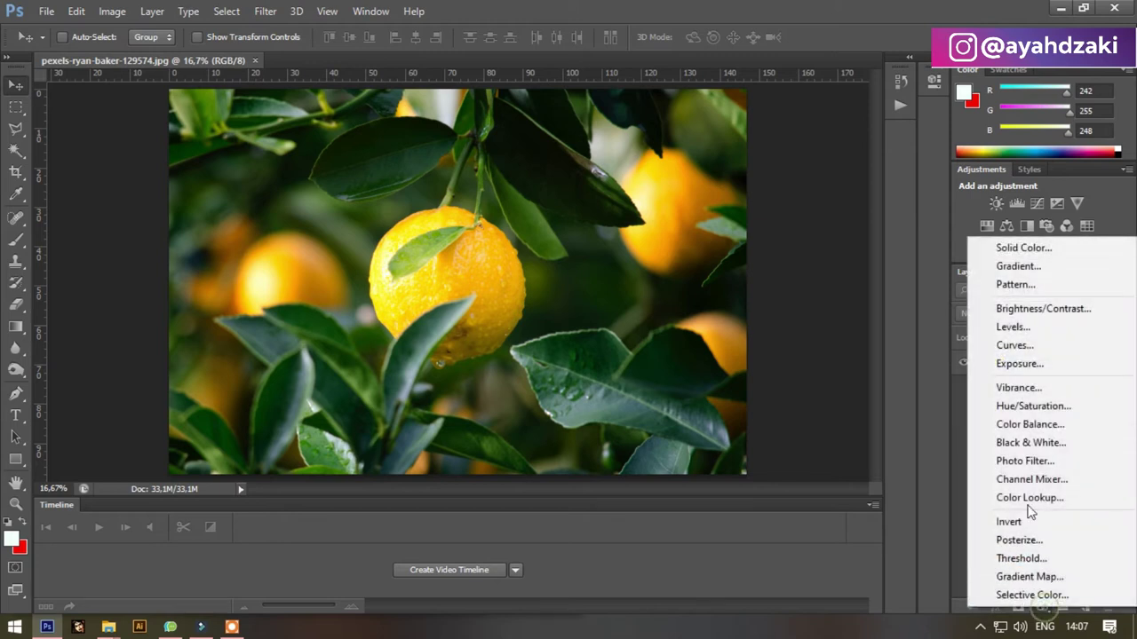
left_click(902, 439)
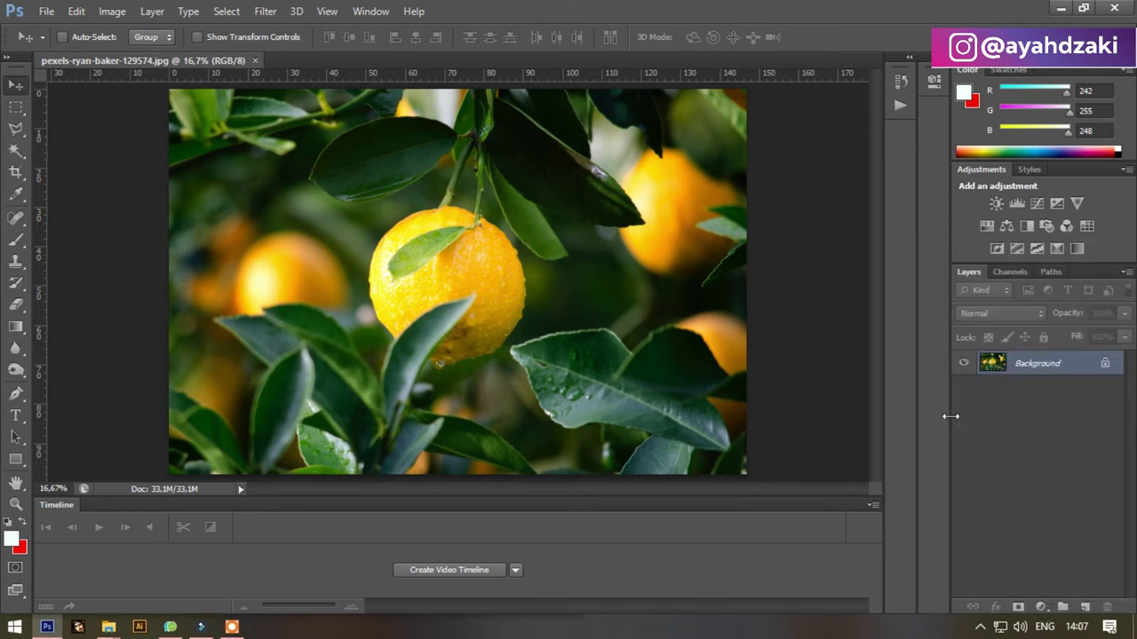
key("ctrl+j")
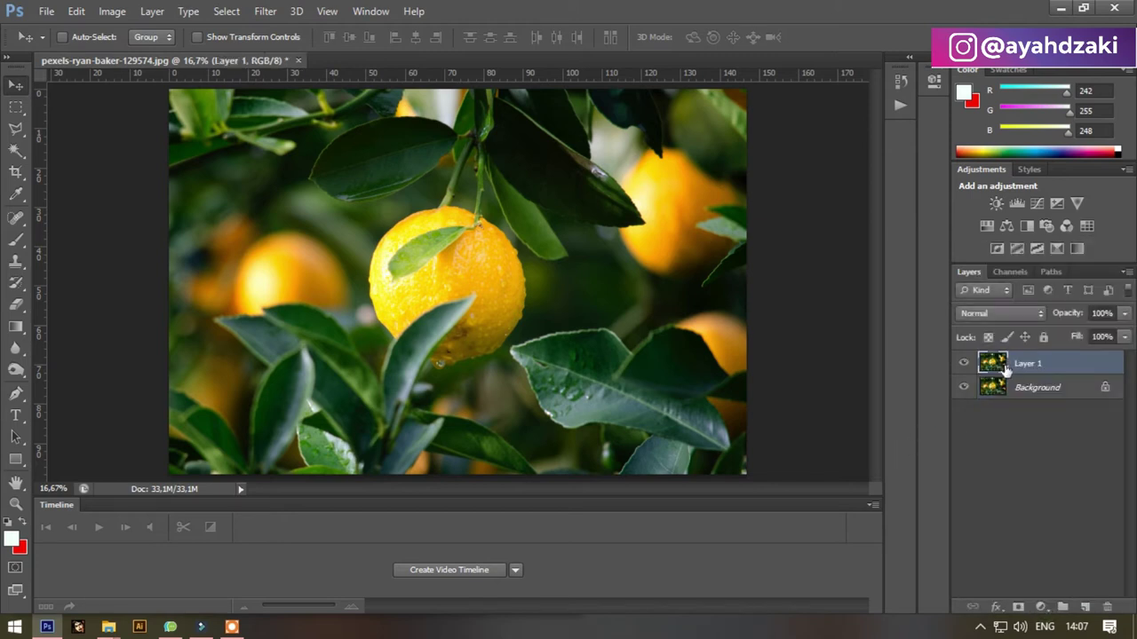
left_click(1041, 607)
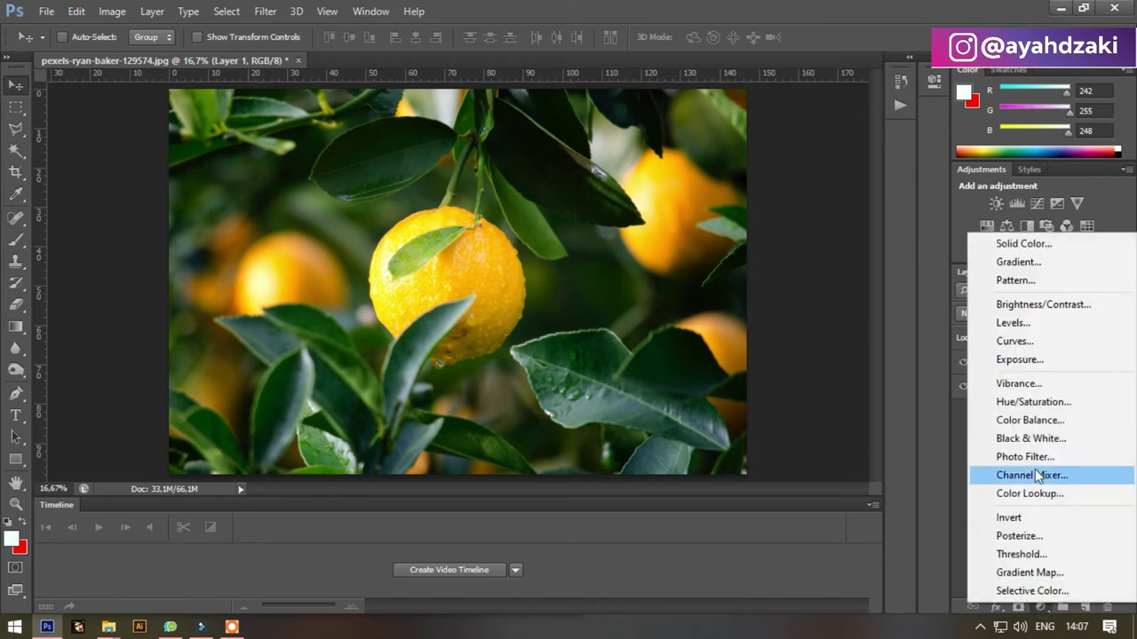
left_click(1043, 404)
mouse_move(791, 183)
left_mouse_down()
mouse_move(881, 179)
mouse_move(760, 179)
left_mouse_up()
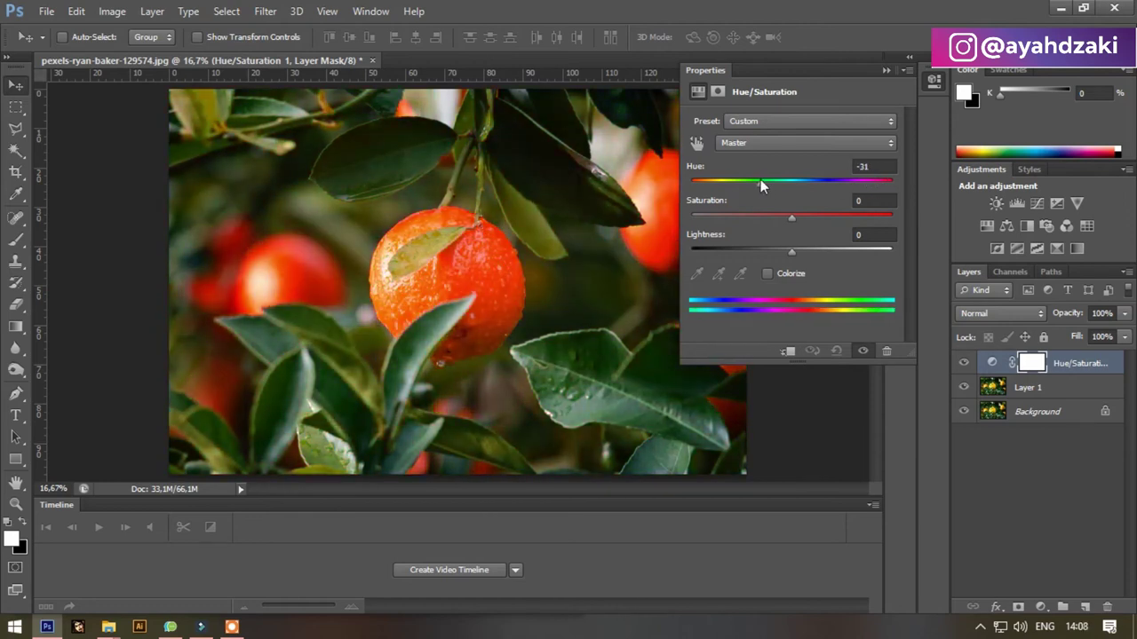
left_click(885, 70)
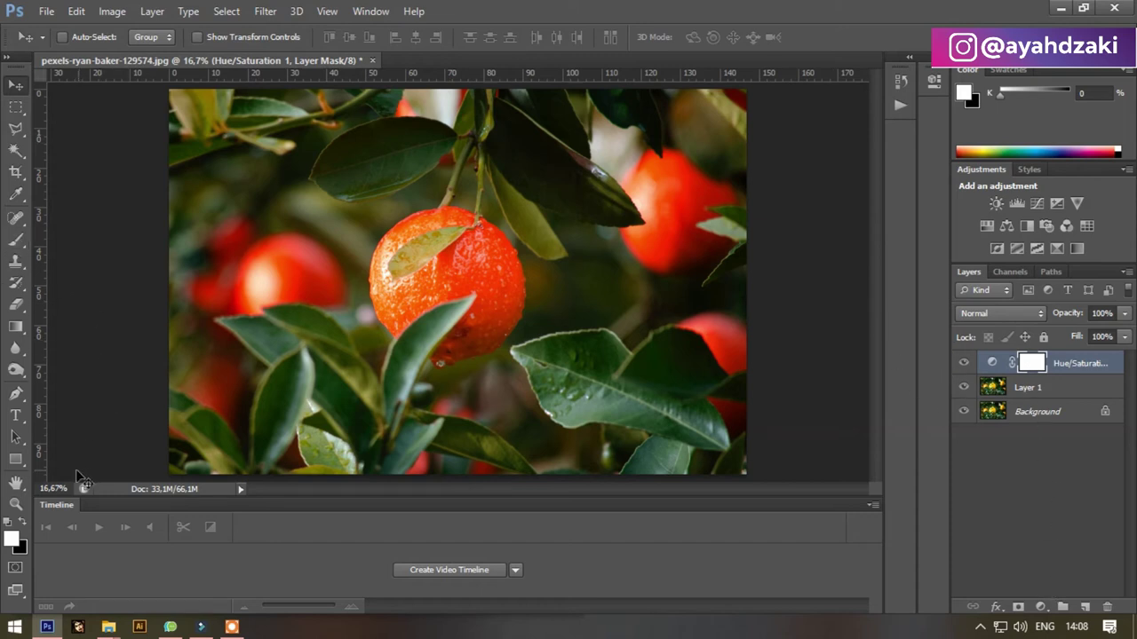
Step: Set up the Brush at 164 px size, 100% opacity, with black as foreground colour
left_click(16, 238)
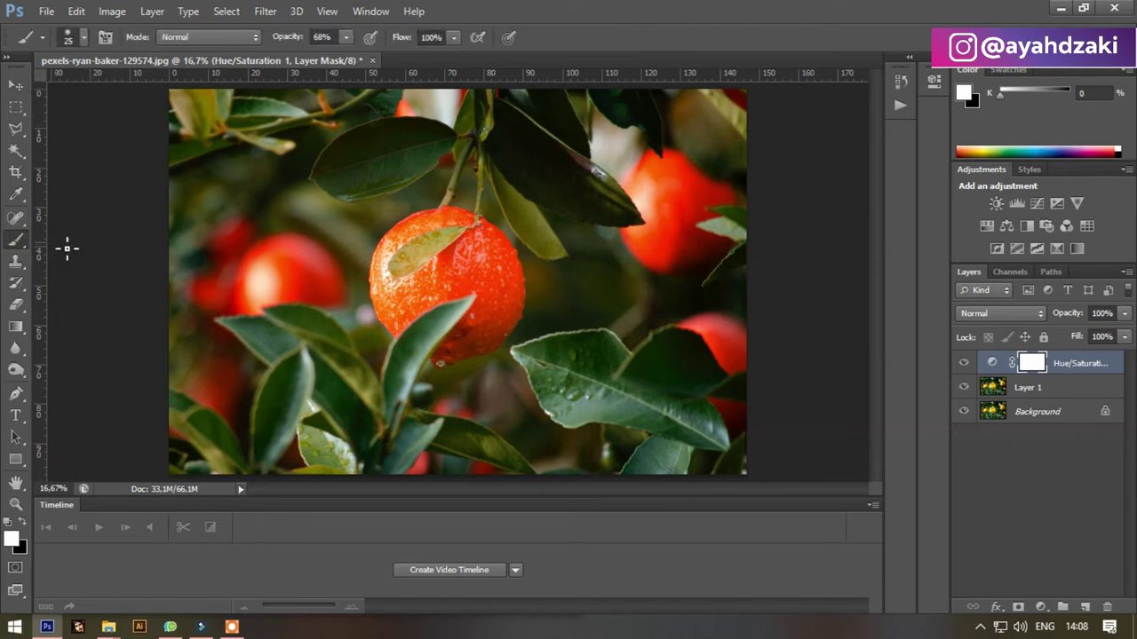
key("bracketright")
key("bracketright")
key("bracketright")
key("bracketleft")
left_click(76, 39)
left_click_drag(150, 88, 131, 90)
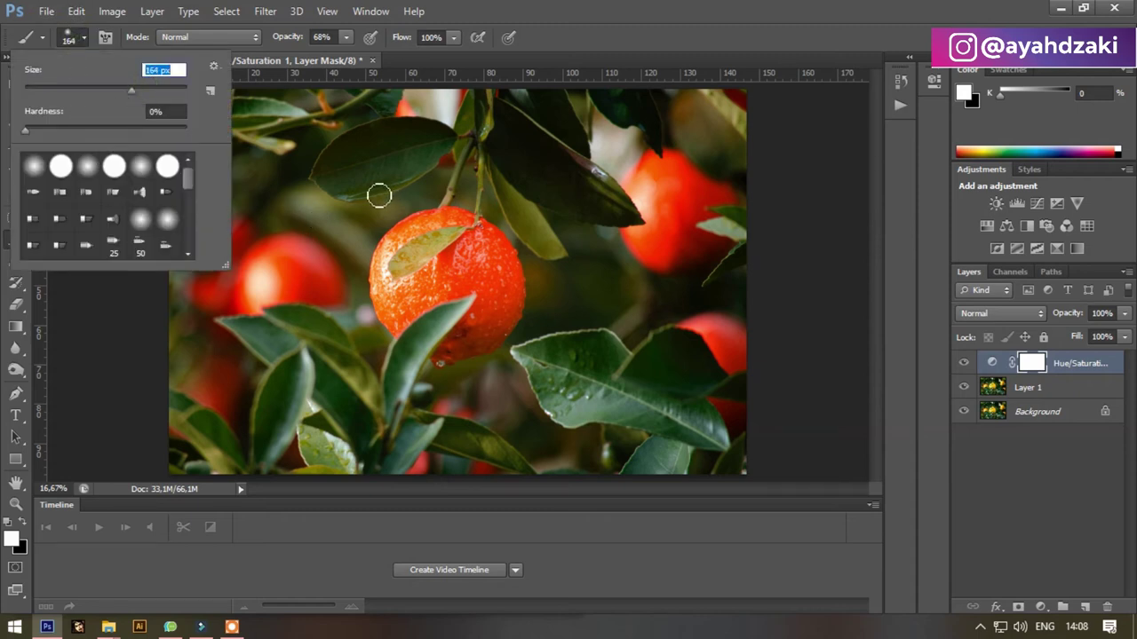
key("Return")
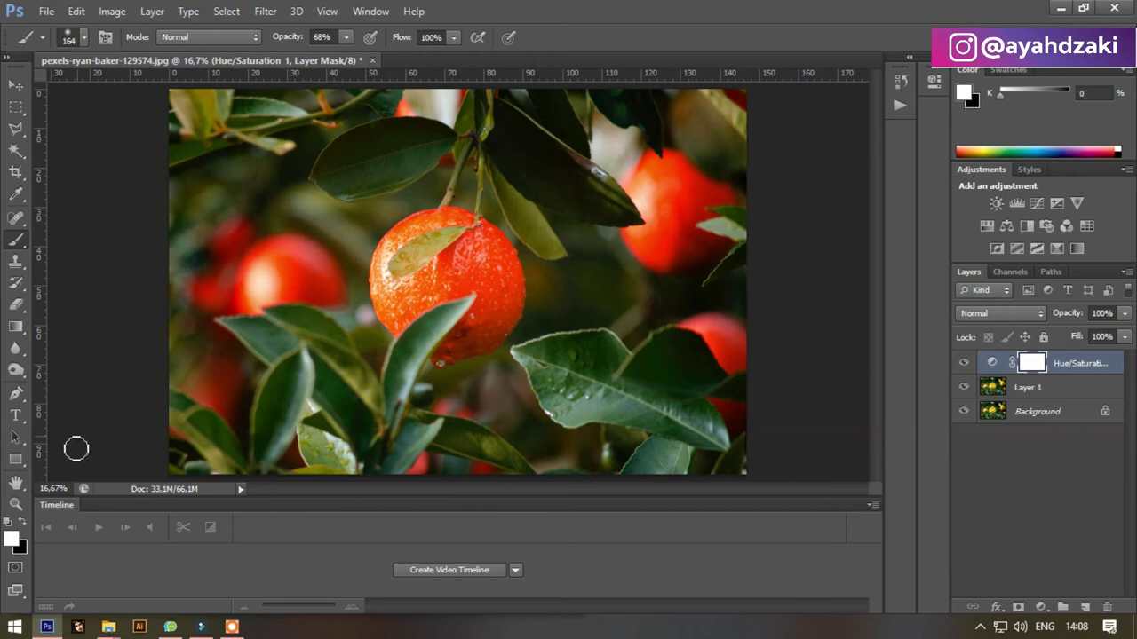
left_click(24, 524)
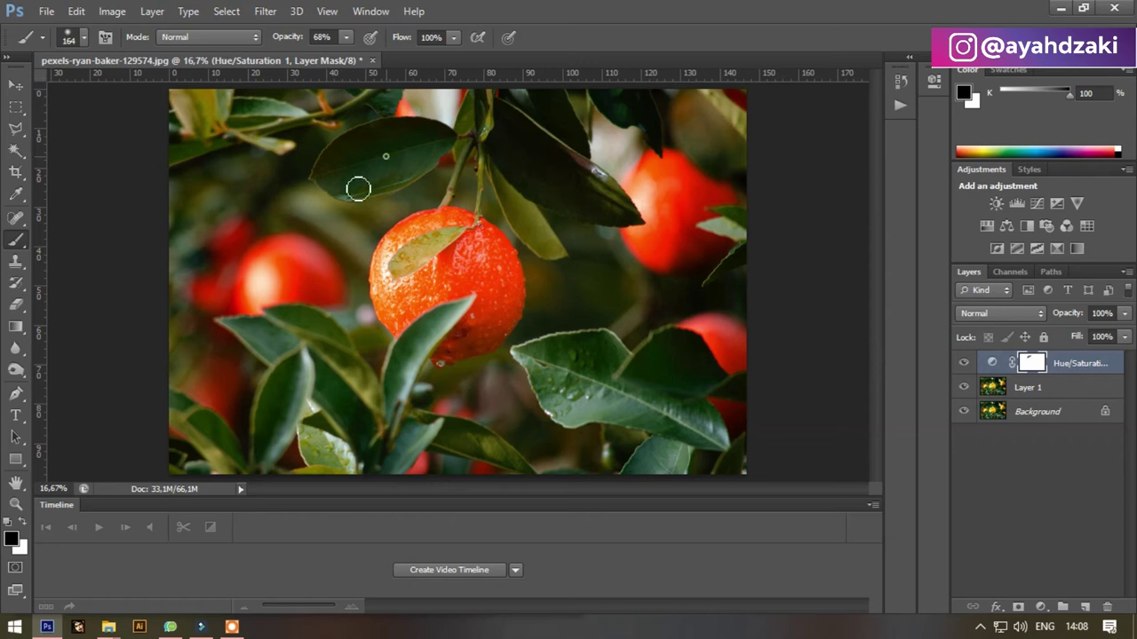
left_click(345, 36)
left_click_drag(346, 59, 389, 58)
left_click(430, 160)
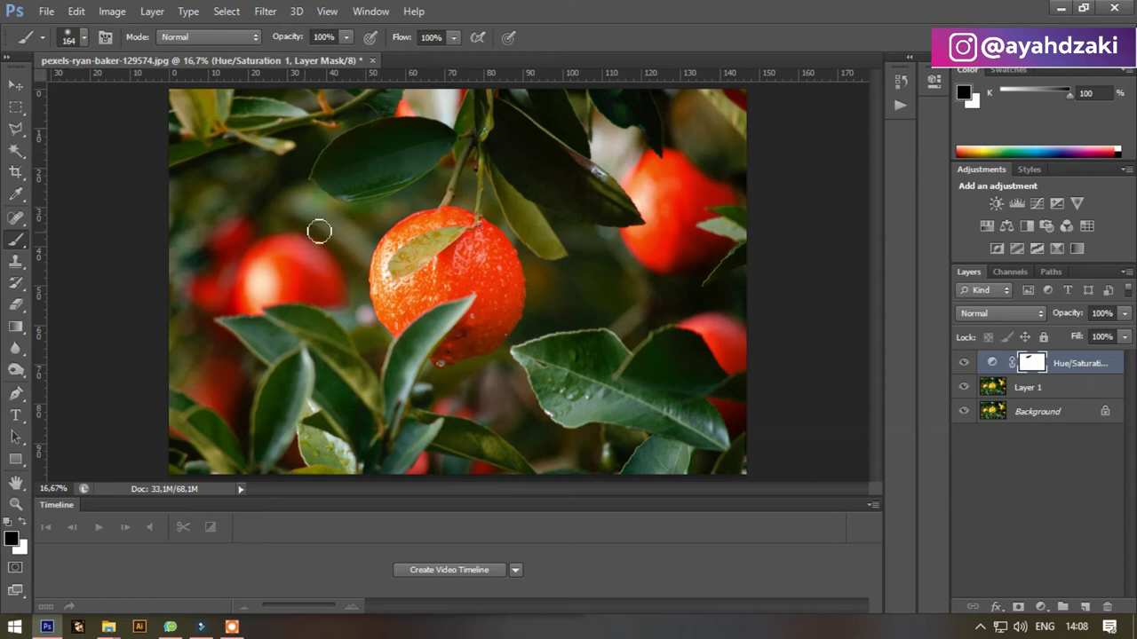
Step: Paint black on the mask over the left, bottom and right fruits to restore their yellow
left_click_drag(319, 231, 332, 256)
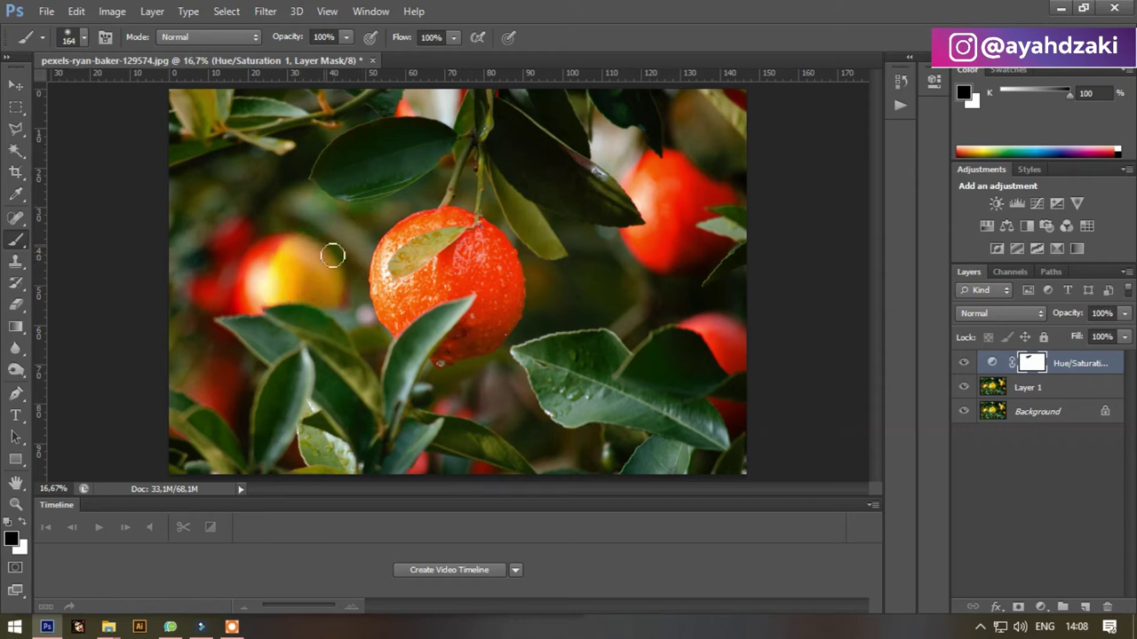
left_click_drag(296, 241, 256, 276)
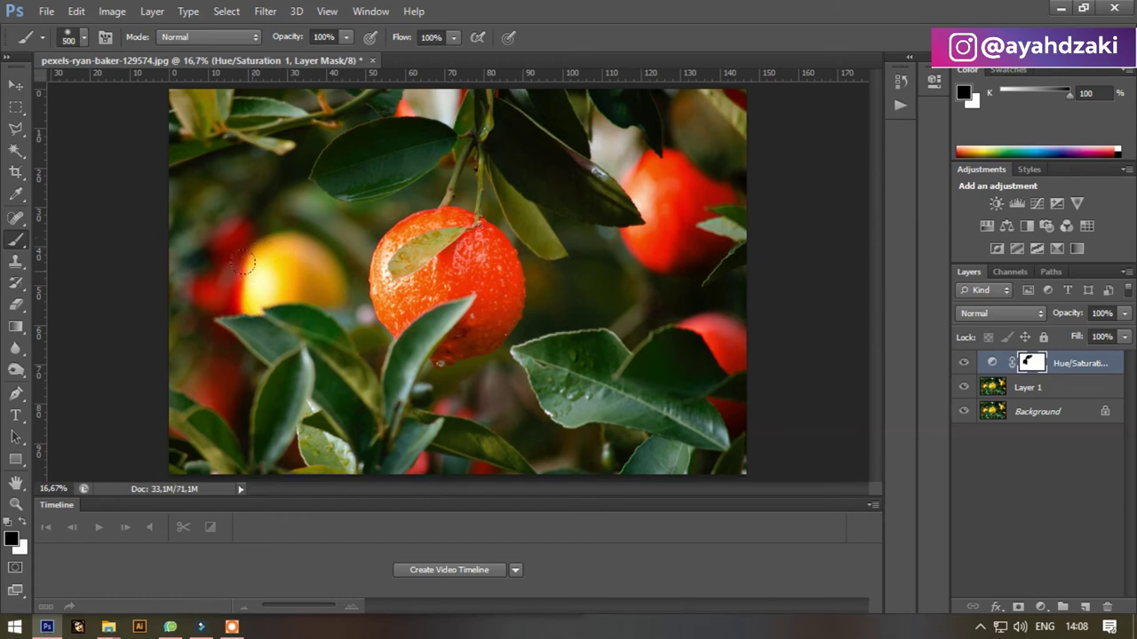
left_click_drag(204, 224, 243, 163)
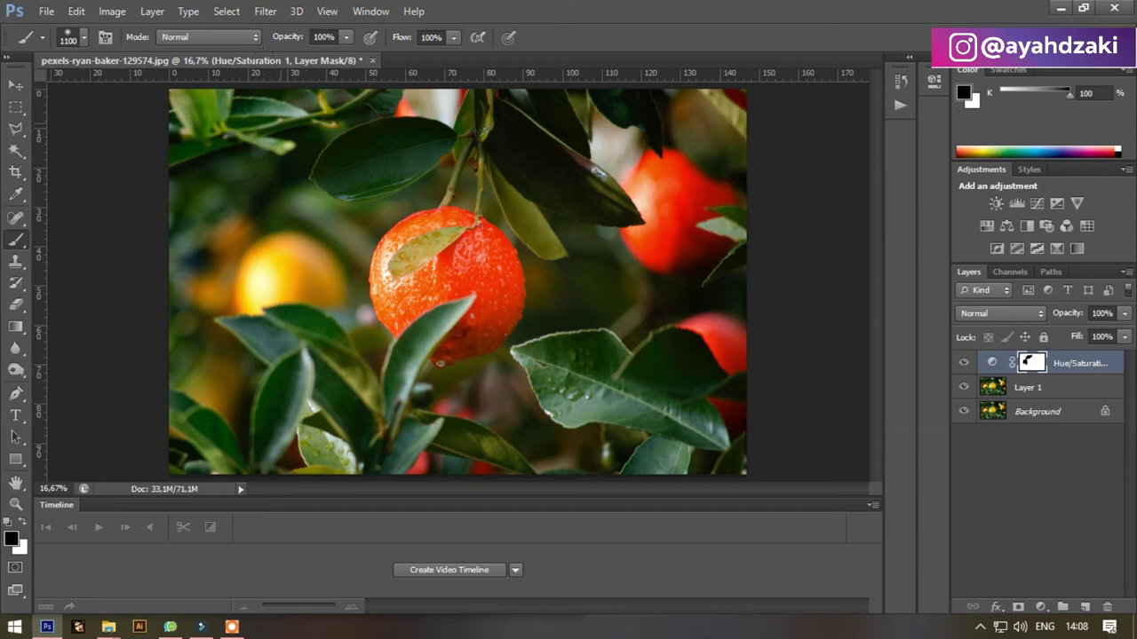
left_click_drag(316, 456, 483, 468)
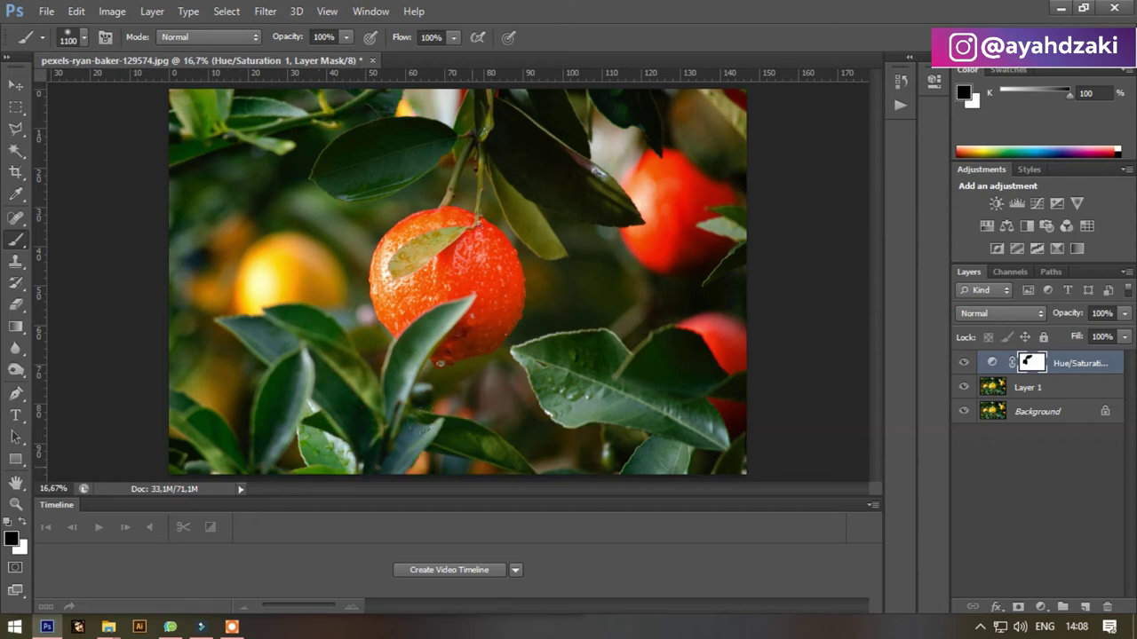
left_click_drag(653, 306, 711, 355)
mouse_move(665, 307)
left_mouse_down()
mouse_move(693, 214)
mouse_move(567, 184)
left_mouse_up()
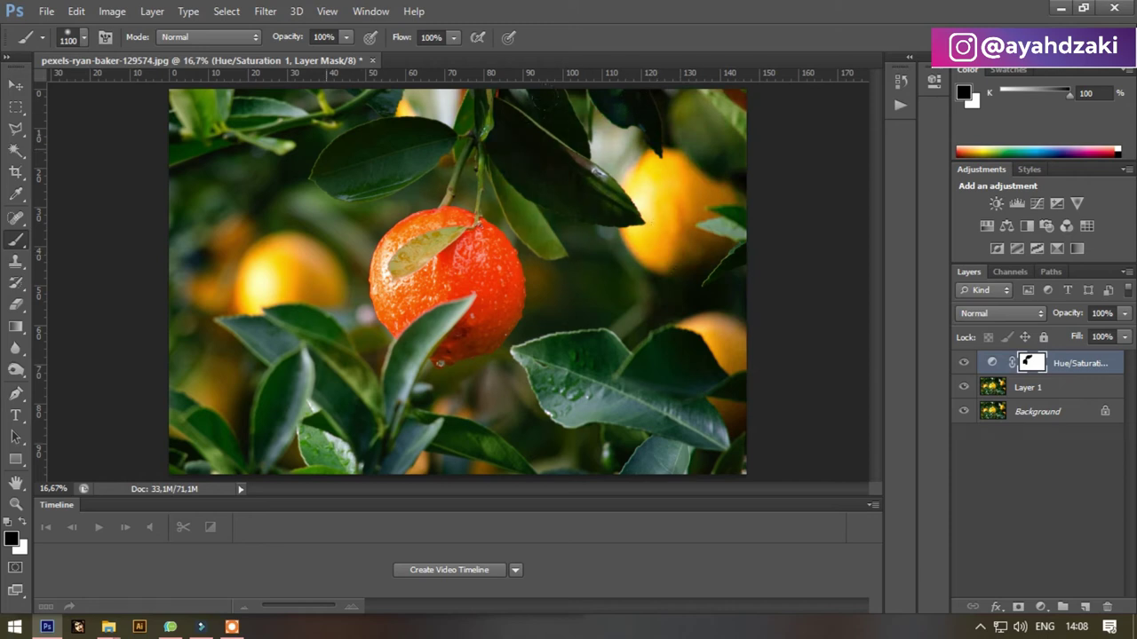
scroll(510, 200, "down", 1)
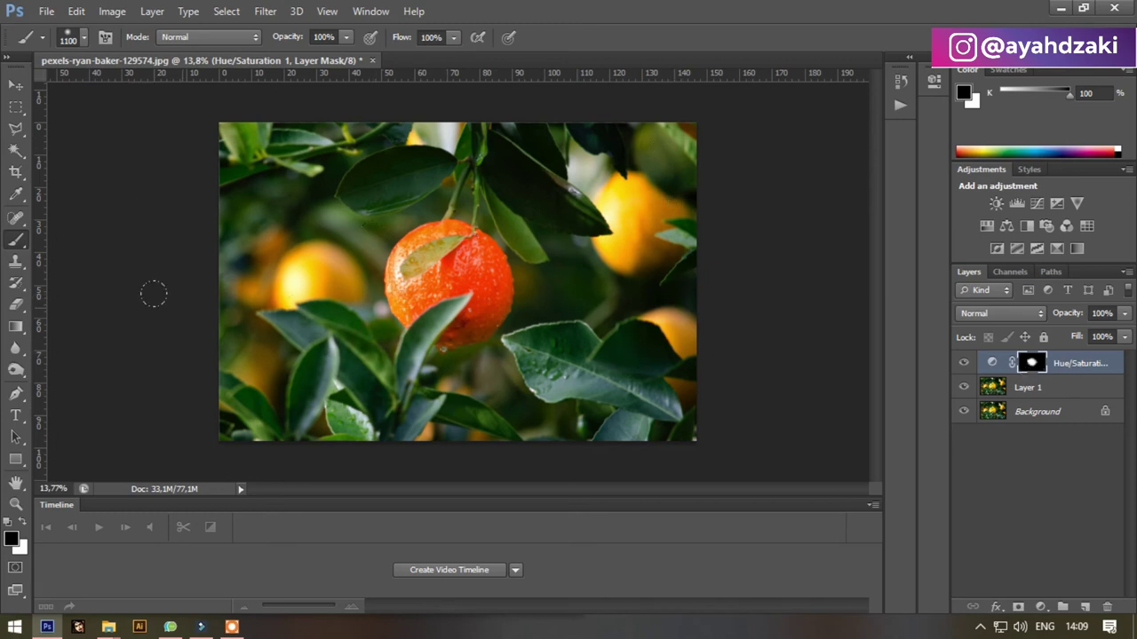
key("x")
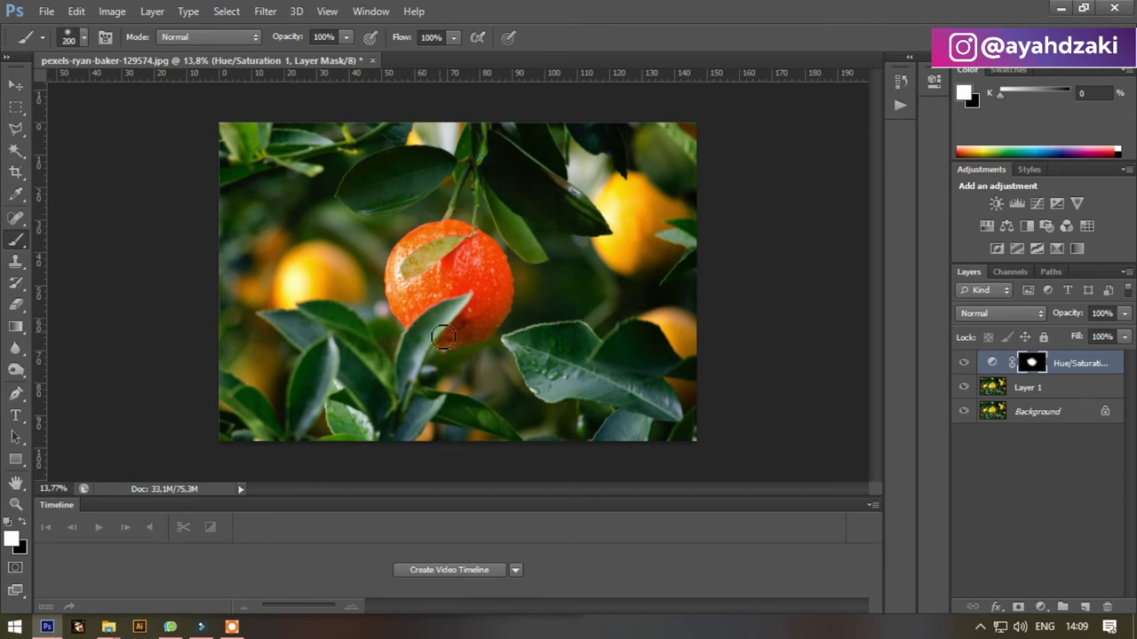
scroll(471, 260, "down", 1)
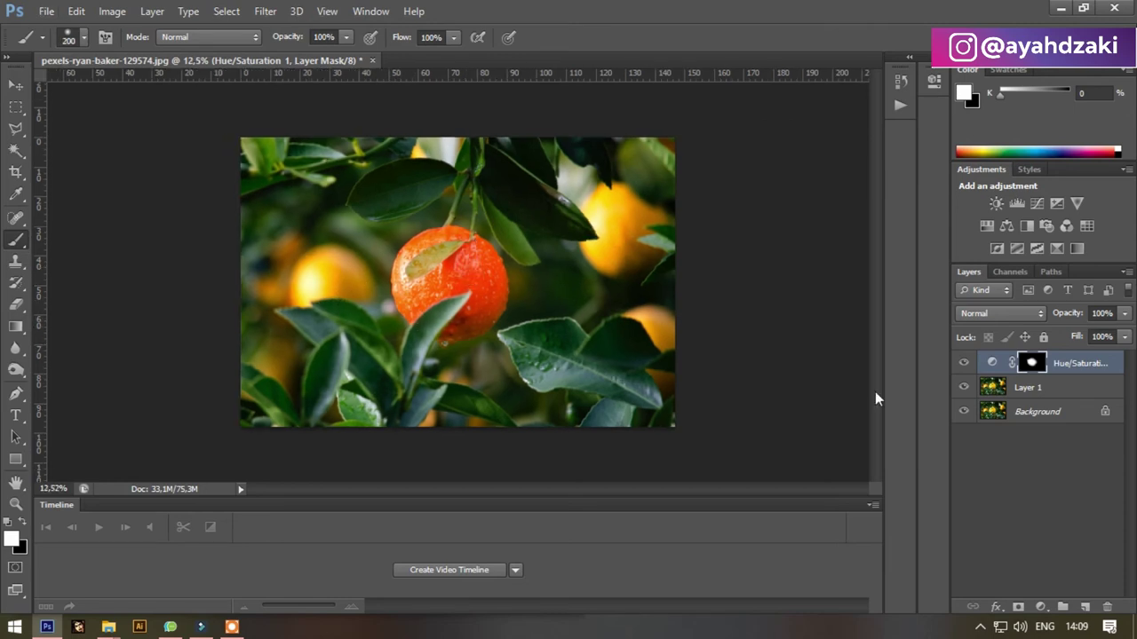
Step: Reopen the Hue/Saturation settings and shift Hue to about -125, turning the central fruit violet
double_click(992, 364)
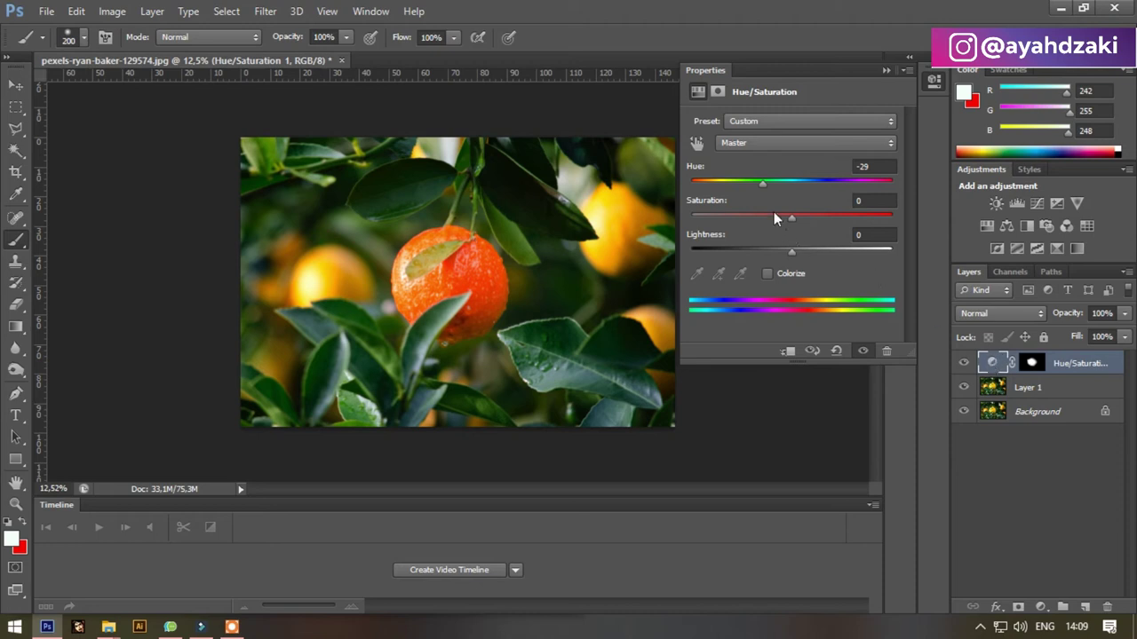
left_click_drag(756, 182, 713, 177)
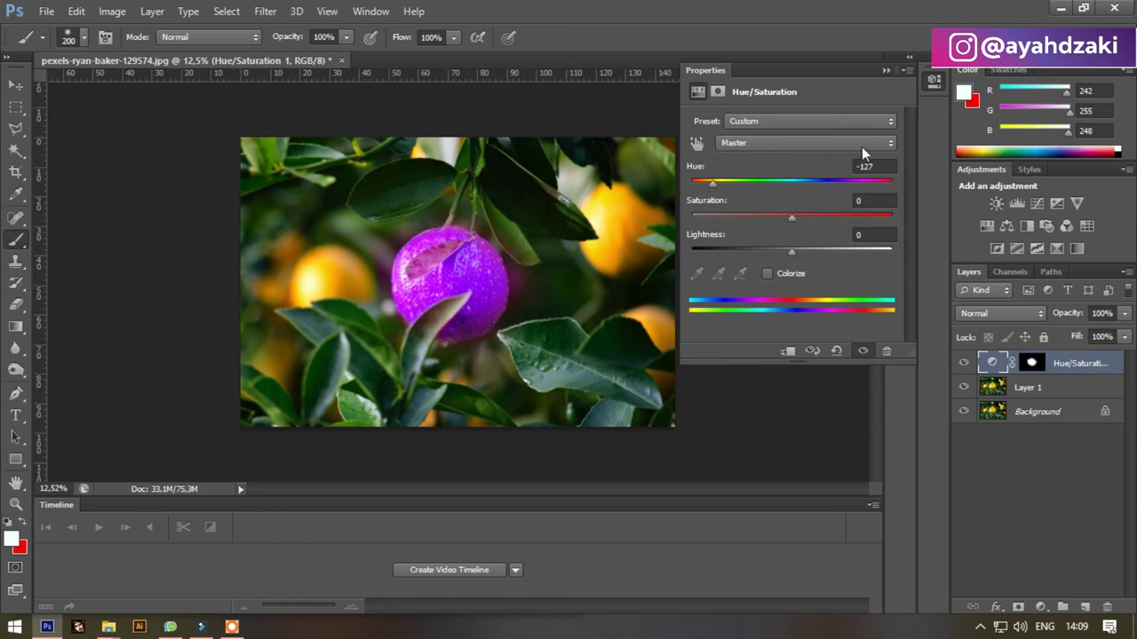
mouse_move(714, 184)
left_mouse_down()
mouse_move(687, 186)
mouse_move(712, 190)
left_mouse_up()
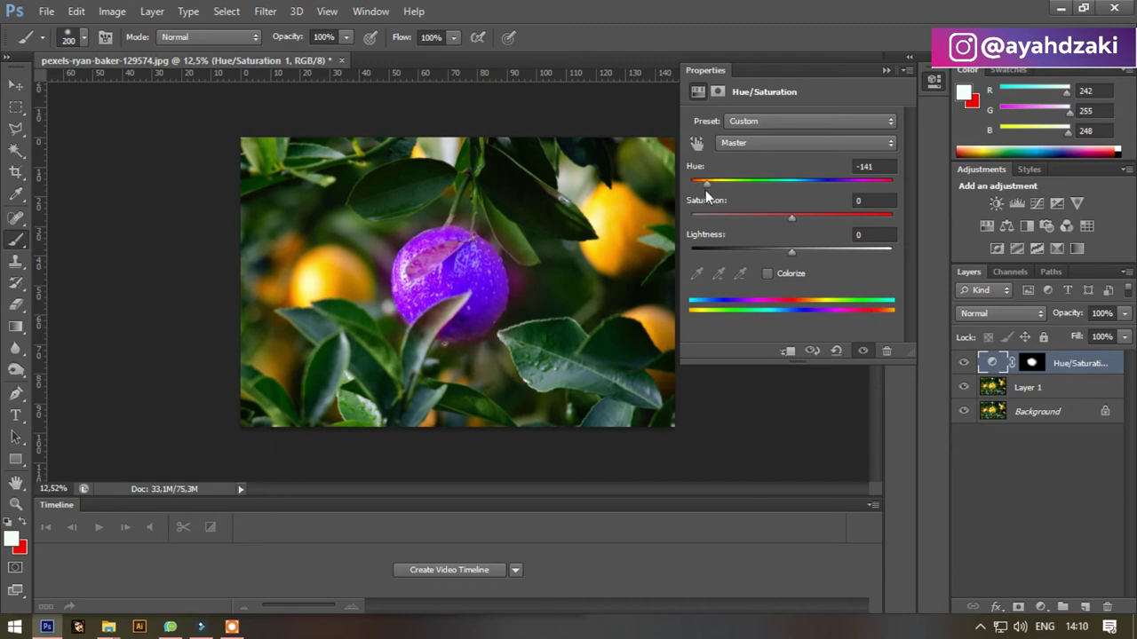
mouse_move(712, 189)
left_mouse_down()
mouse_move(882, 195)
mouse_move(716, 190)
left_mouse_up()
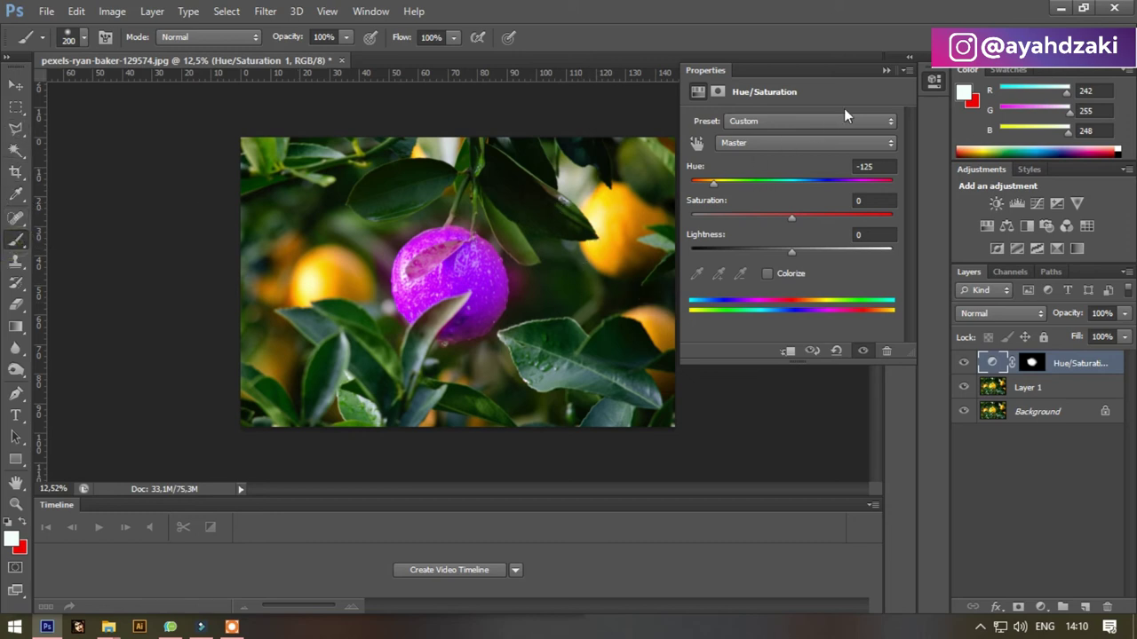
left_click(885, 69)
scroll(550, 267, "up", 3)
scroll(589, 278, "up", 3)
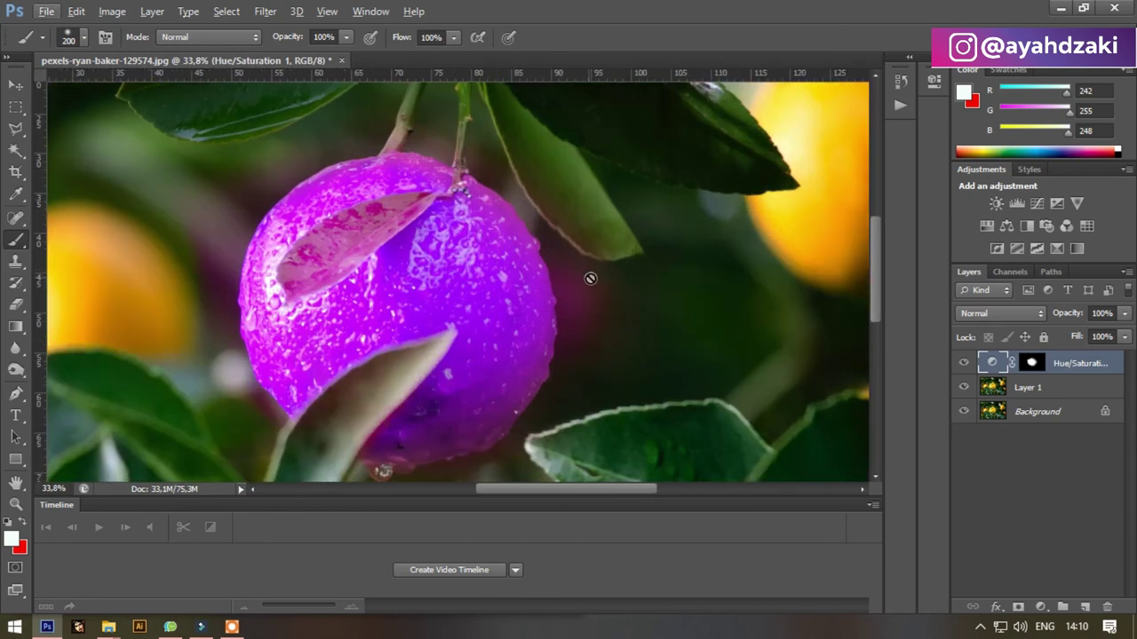
Step: Target the adjustment mask and set a black 80 px brush at 75% opacity
left_click(1032, 363)
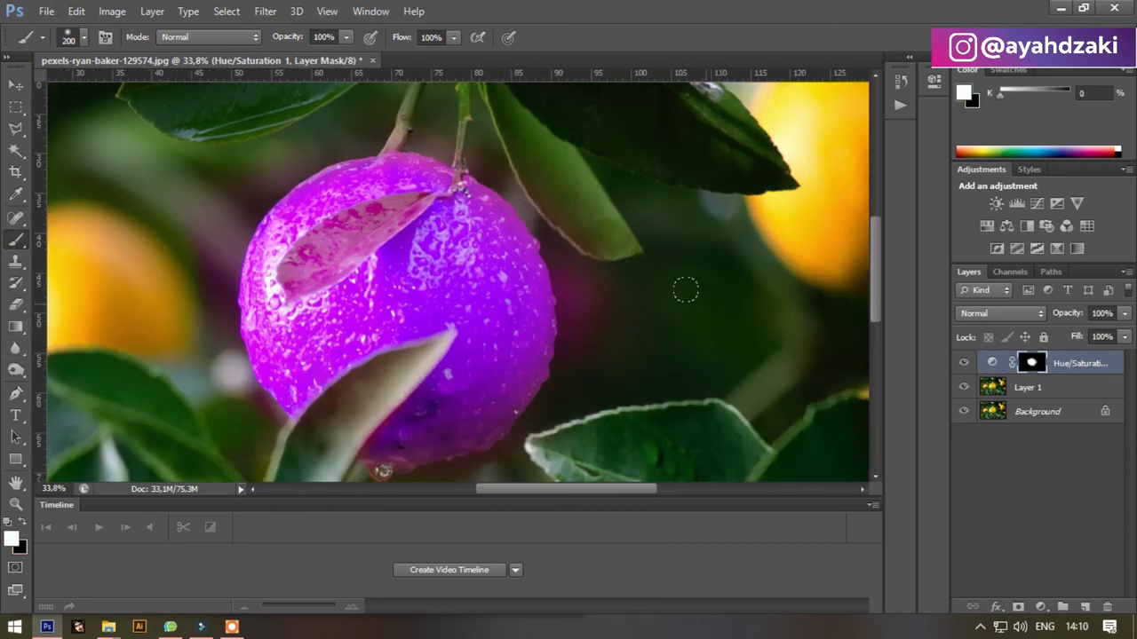
mouse_move(564, 243)
left_mouse_down()
mouse_move(578, 249)
mouse_move(586, 294)
mouse_move(574, 239)
left_mouse_up()
key("x")
key("bracketleft")
key("bracketleft")
key("bracketleft")
left_click(346, 40)
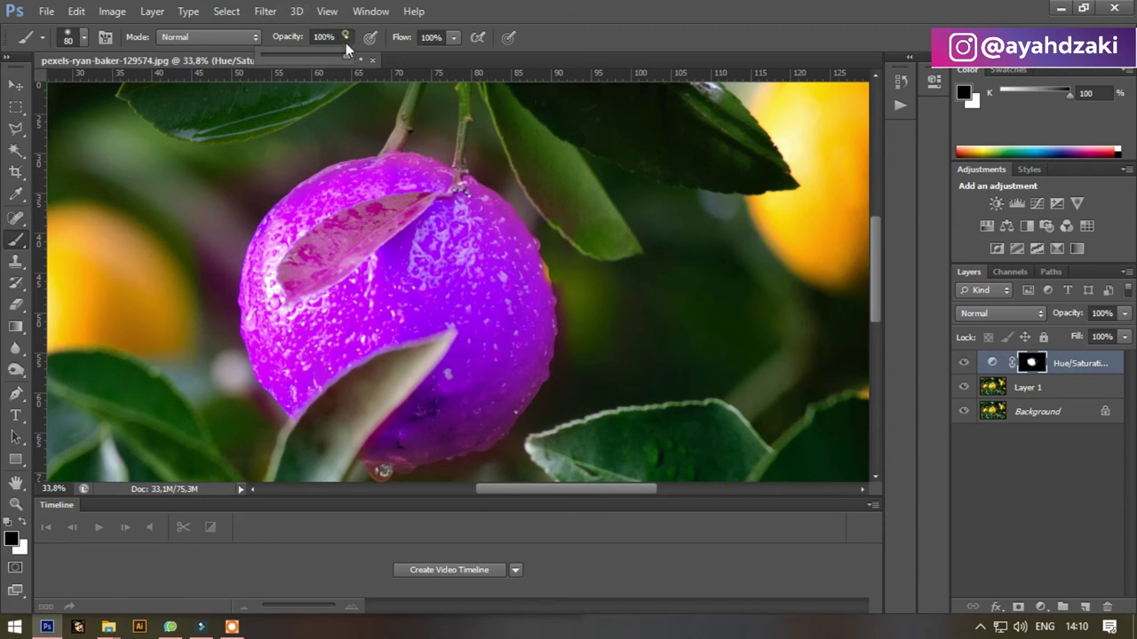
left_click_drag(346, 53, 325, 55)
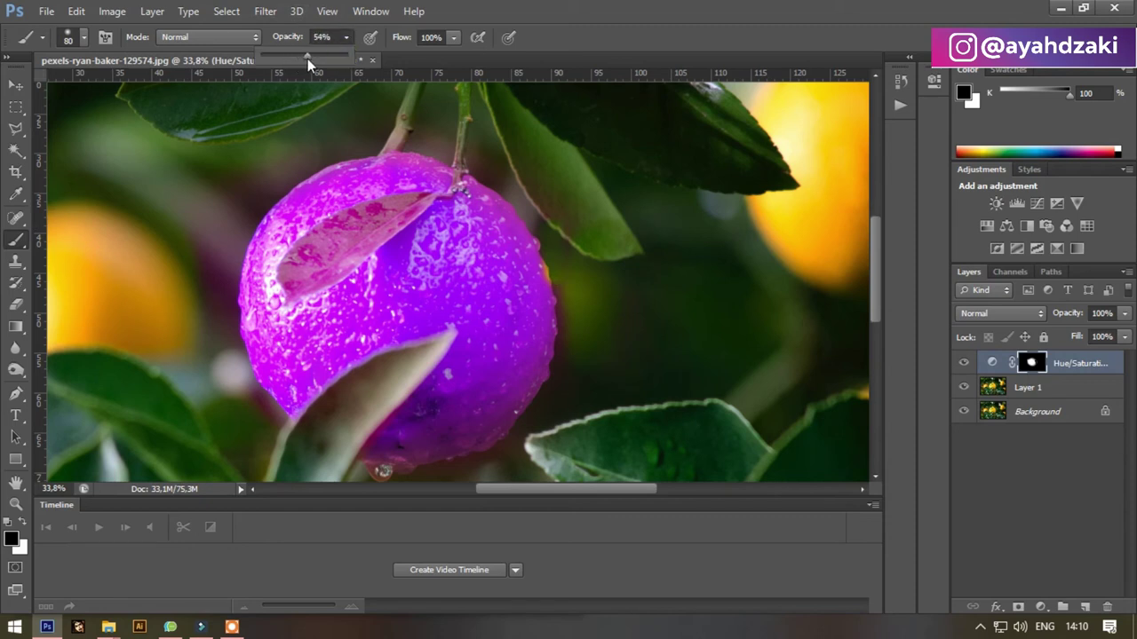
left_click(543, 277)
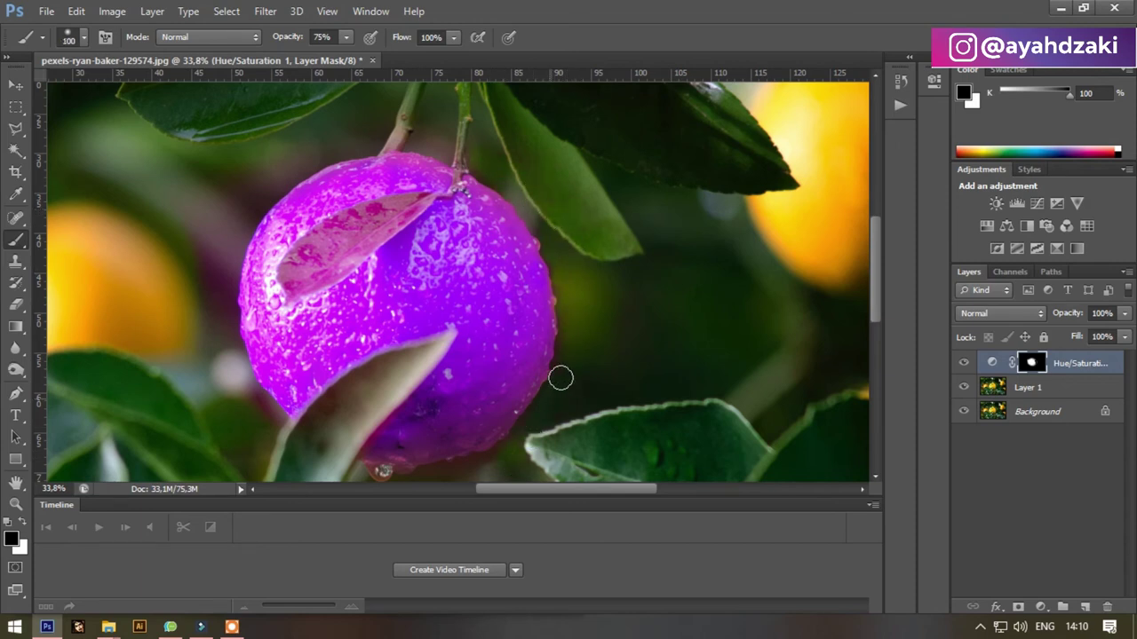
Step: Mask out recolour on the fruit's top-left and leaf edges, then paint purple over the orange fringe
scroll(462, 453, "down", 1)
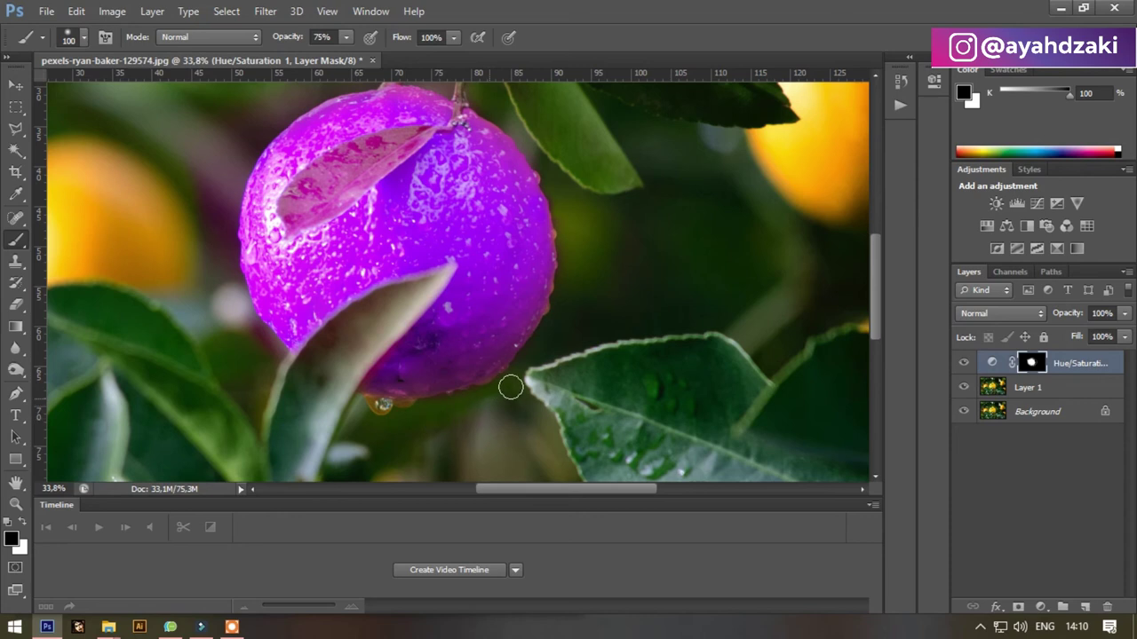
scroll(502, 222, "up", 1)
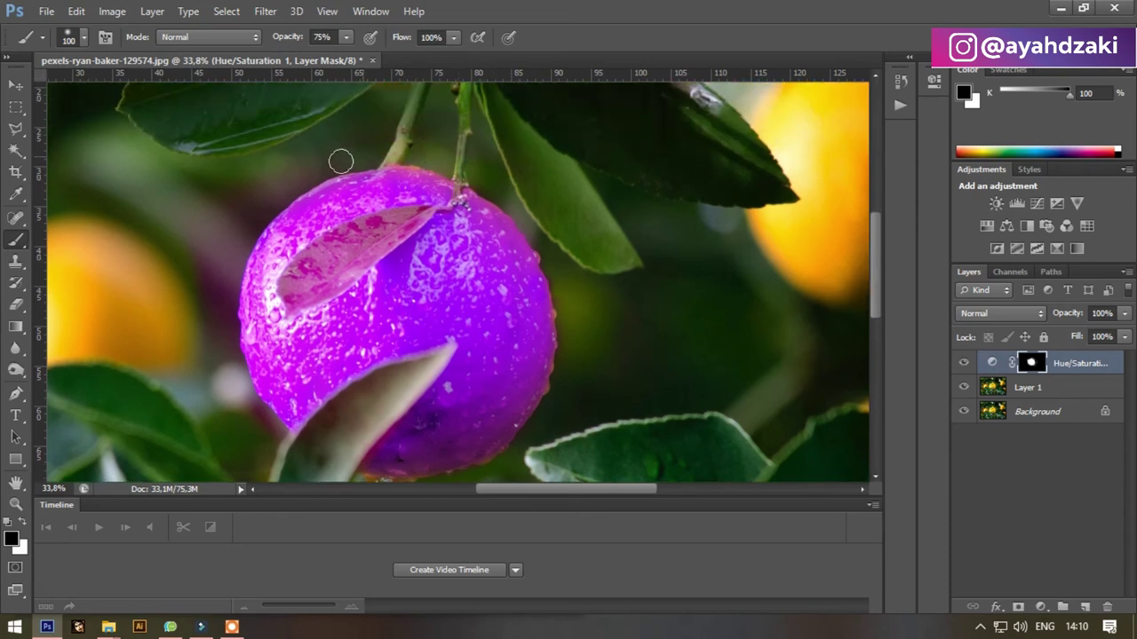
left_click_drag(341, 161, 292, 177)
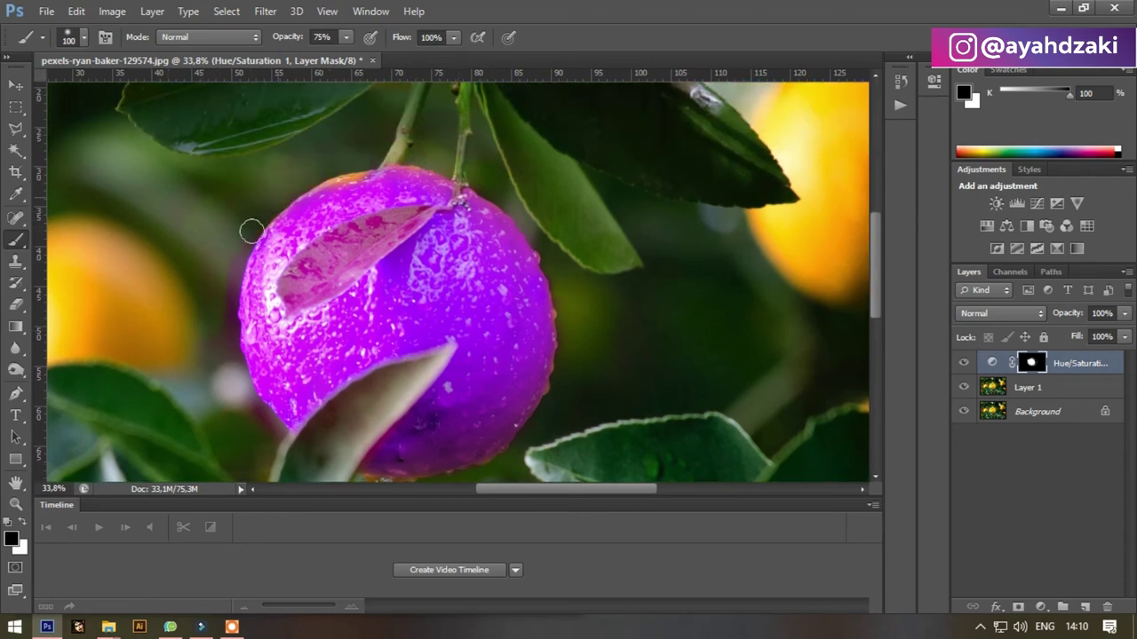
scroll(235, 373, "down", 1)
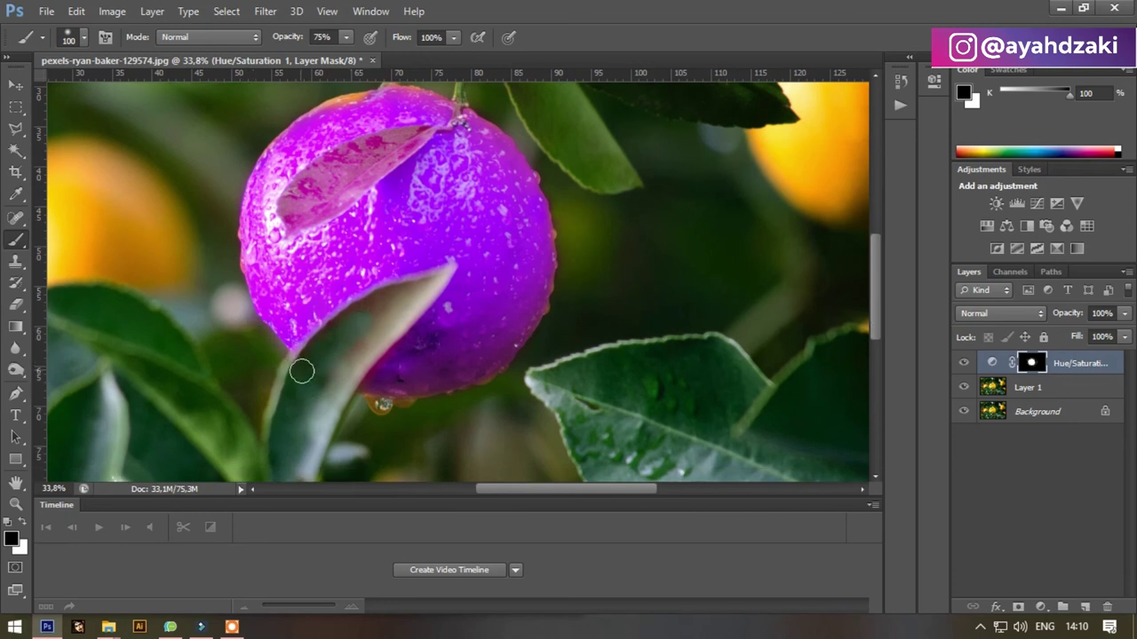
mouse_move(298, 348)
left_mouse_down()
mouse_move(428, 280)
mouse_move(298, 356)
left_mouse_up()
key("x")
key("bracketleft")
key("bracketleft")
key("bracketleft")
left_click_drag(330, 106, 378, 107)
scroll(422, 107, "up", 2)
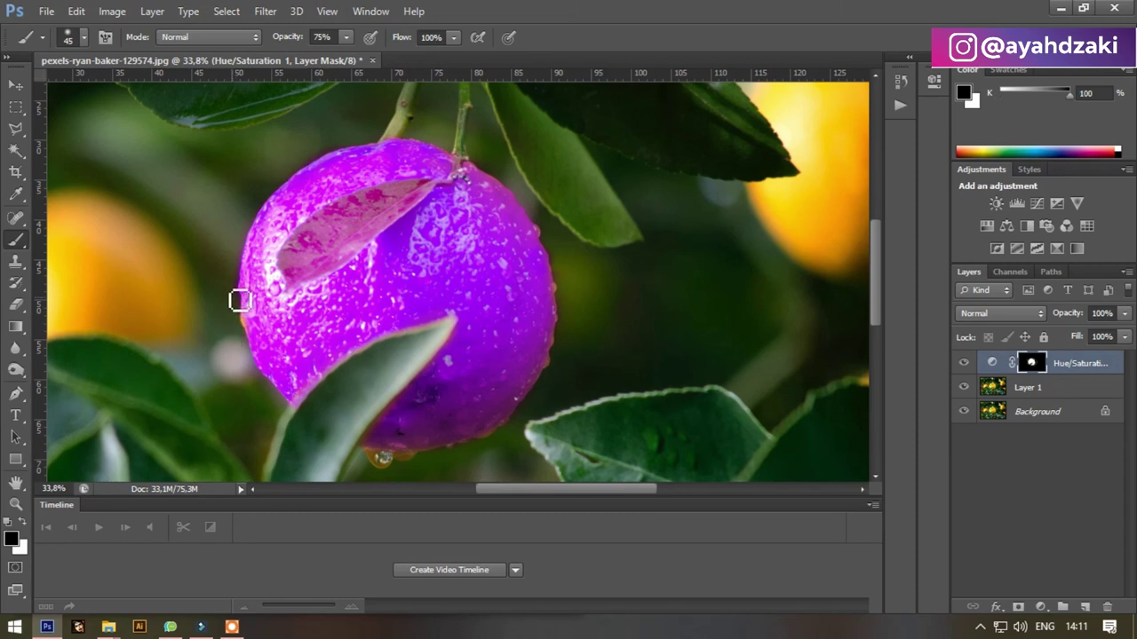
key("x")
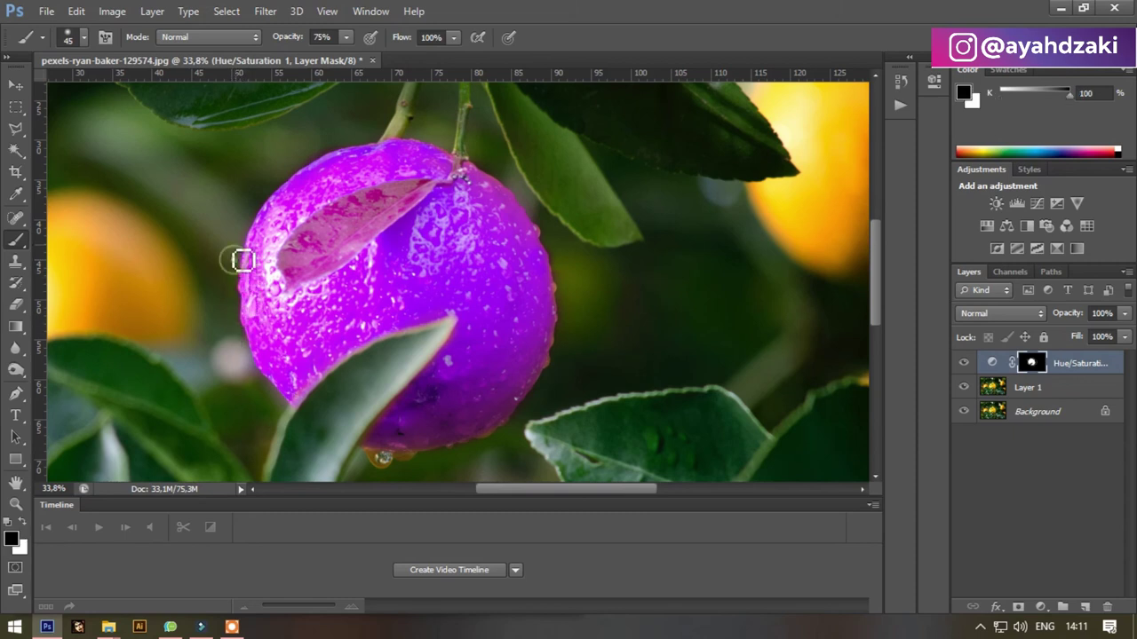
scroll(342, 158, "up", 5)
key("bracketleft")
key("bracketleft")
key("bracketleft")
Step: Paint black at 100% opacity to bring back the leaf's green centre and top edge
key("x")
key("x")
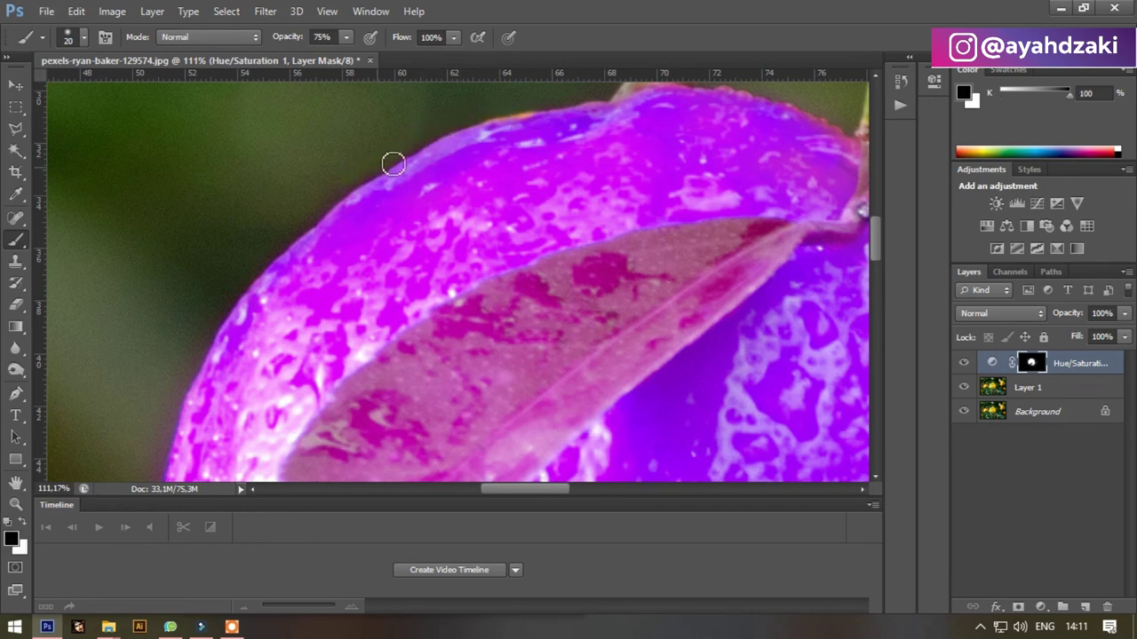
key("x")
scroll(521, 127, "down", 3)
scroll(393, 373, "down", 3)
scroll(338, 358, "up", 4)
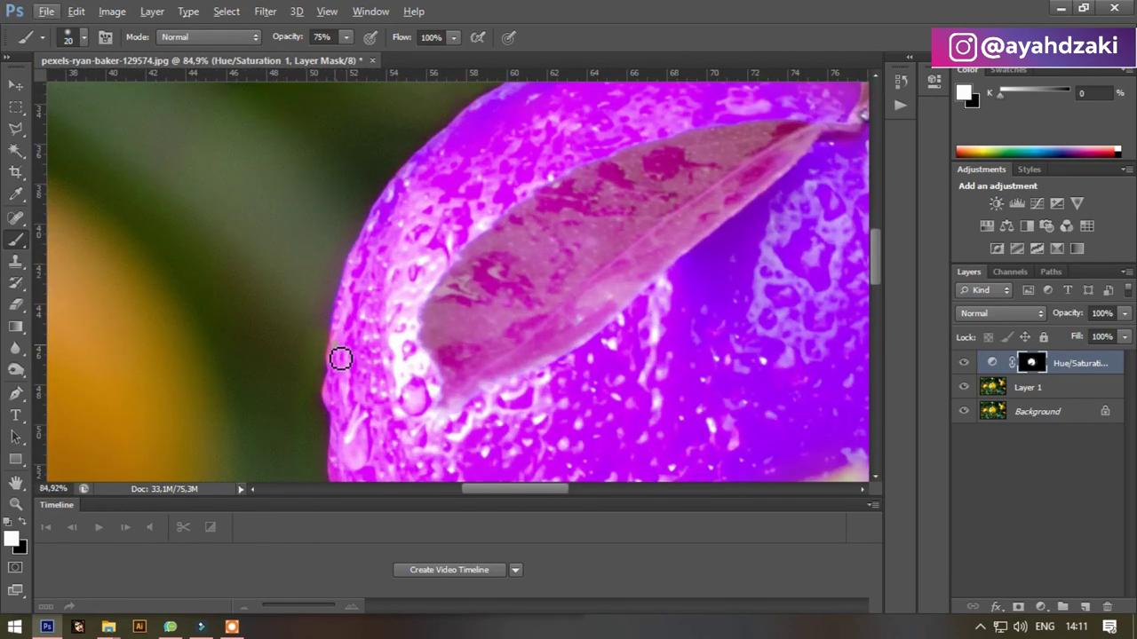
key("x")
mouse_move(588, 267)
left_mouse_down()
mouse_move(591, 258)
mouse_move(507, 322)
left_mouse_up()
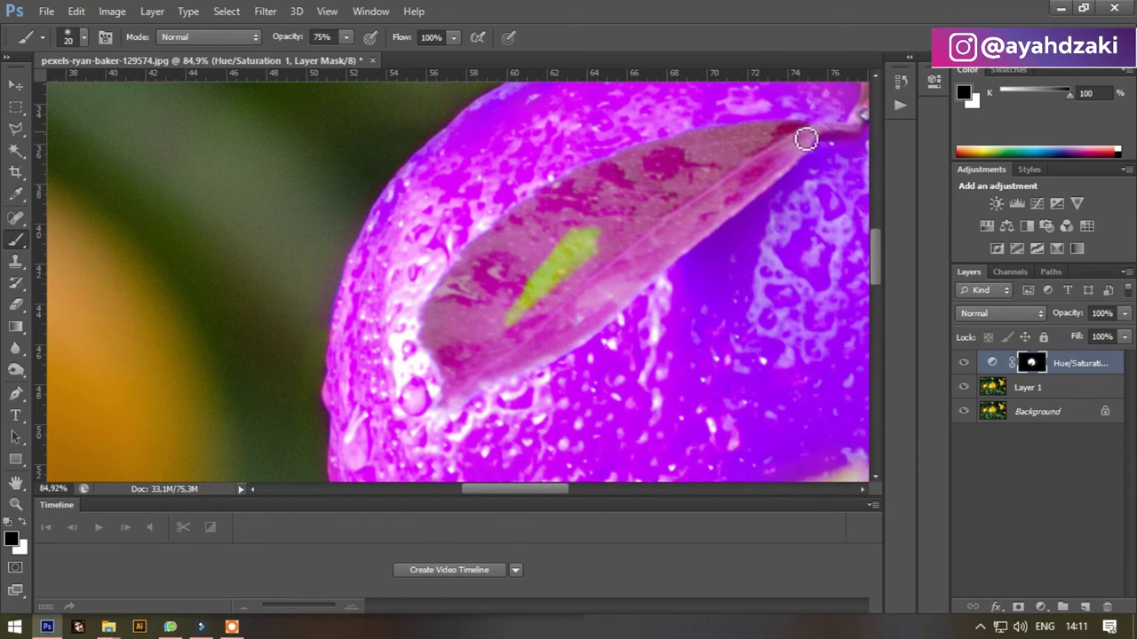
left_click_drag(807, 134, 657, 158)
left_click(345, 36)
left_click_drag(355, 55, 373, 55)
mouse_move(799, 133)
left_mouse_down()
mouse_move(625, 168)
mouse_move(528, 229)
mouse_move(431, 331)
mouse_move(461, 367)
mouse_move(533, 373)
mouse_move(622, 231)
mouse_move(534, 333)
mouse_move(461, 302)
mouse_move(495, 347)
mouse_move(616, 286)
mouse_move(483, 265)
mouse_move(596, 190)
mouse_move(807, 127)
mouse_move(788, 169)
mouse_move(693, 215)
mouse_move(794, 145)
left_mouse_up()
Step: Clean the leaf's upper edge and stem junction, then repaint purple on the fruit beside the stem
key("bracketright")
key("bracketright")
key("bracketright")
key("bracketleft")
key("bracketleft")
scroll(794, 145, "up", 3)
mouse_move(705, 119)
left_mouse_down()
mouse_move(644, 258)
mouse_move(613, 297)
mouse_move(568, 306)
left_mouse_up()
mouse_move(618, 266)
left_mouse_down()
mouse_move(693, 307)
mouse_move(644, 214)
left_mouse_up()
key("bracketleft")
key("bracketleft")
key("bracketleft")
key("x")
left_click(673, 232)
key("bracketright")
key("bracketright")
key("bracketright")
mouse_move(676, 253)
left_mouse_down()
mouse_move(710, 259)
mouse_move(795, 369)
mouse_move(662, 300)
left_mouse_up()
key("bracketleft")
key("bracketleft")
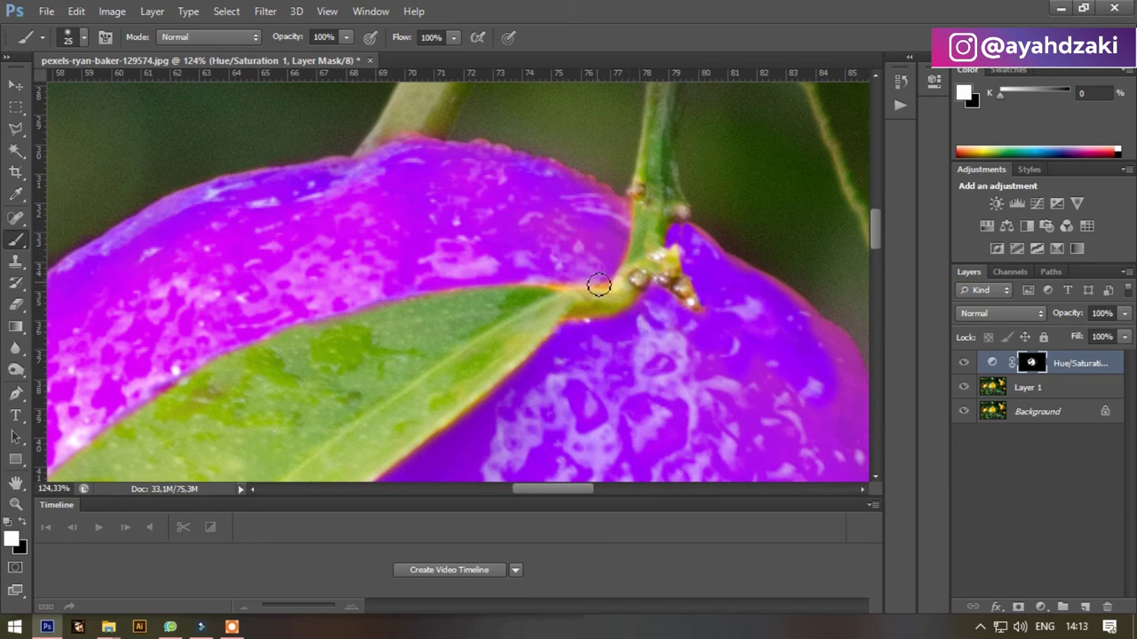
key("bracketright")
key("bracketright")
key("bracketright")
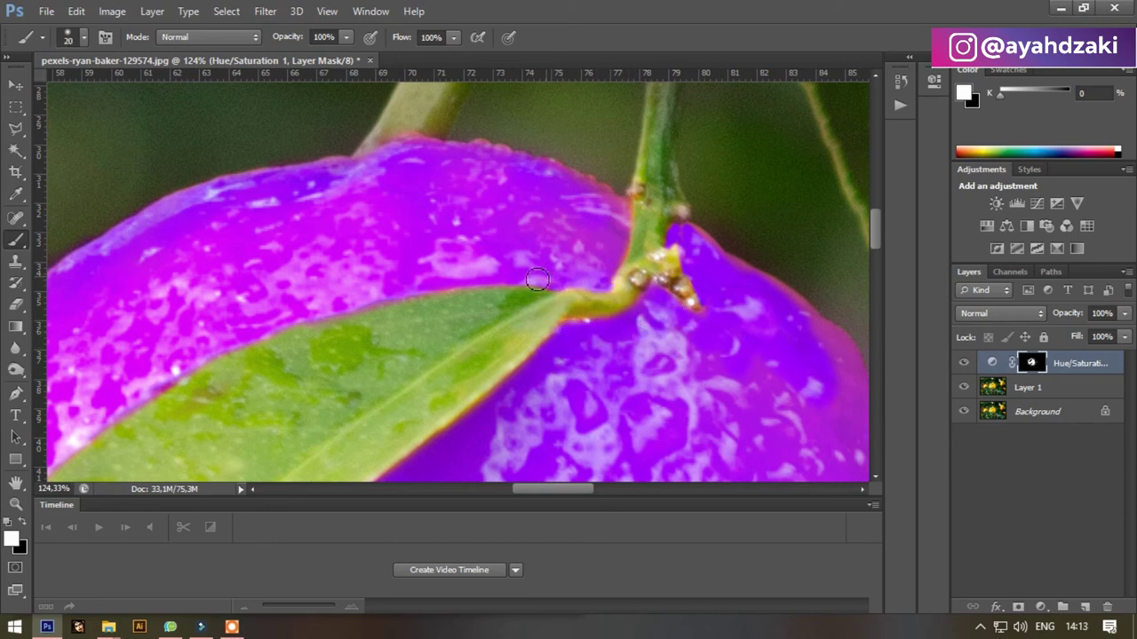
Step: Pan across the fruit, enlarge the brush to 90, and zoom out to view the whole photo
scroll(786, 330, "down", 3, "alt")
left_click_drag(786, 331, 683, 264)
key("bracketright")
key("bracketright")
key("bracketright")
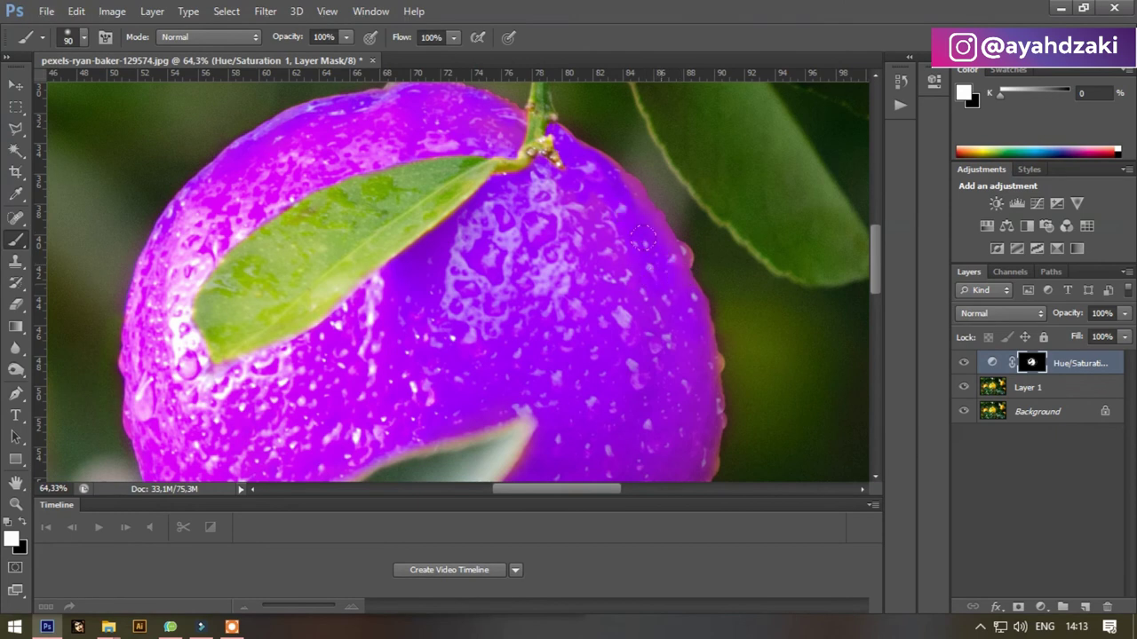
scroll(666, 394, "down", 1)
scroll(630, 396, "down", 1)
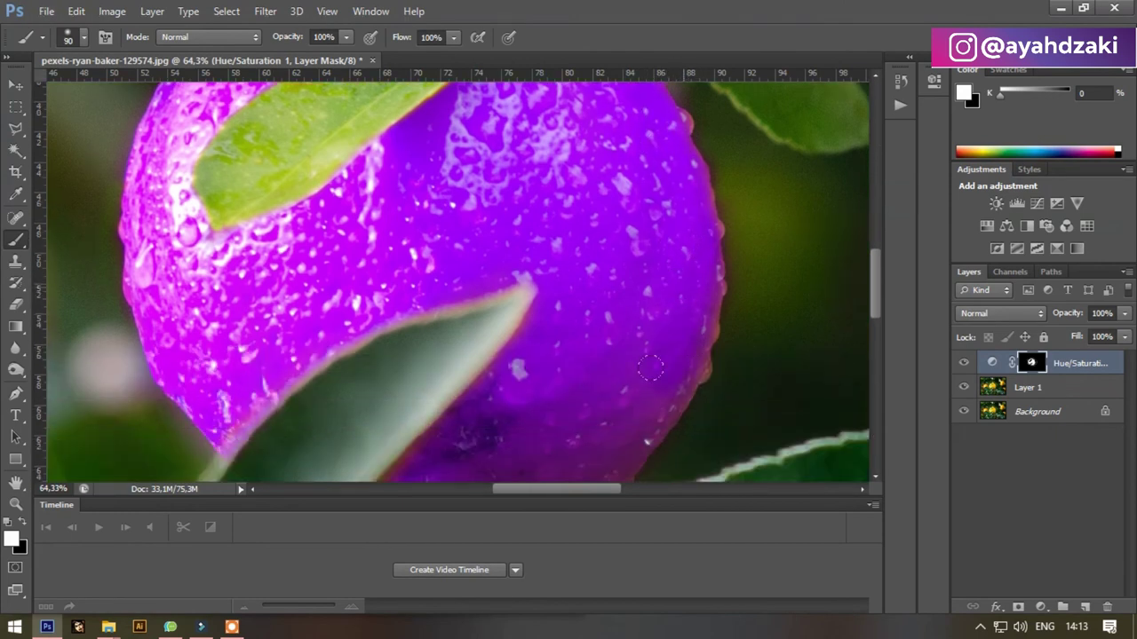
scroll(568, 404, "down", 1)
scroll(533, 405, "down", 1)
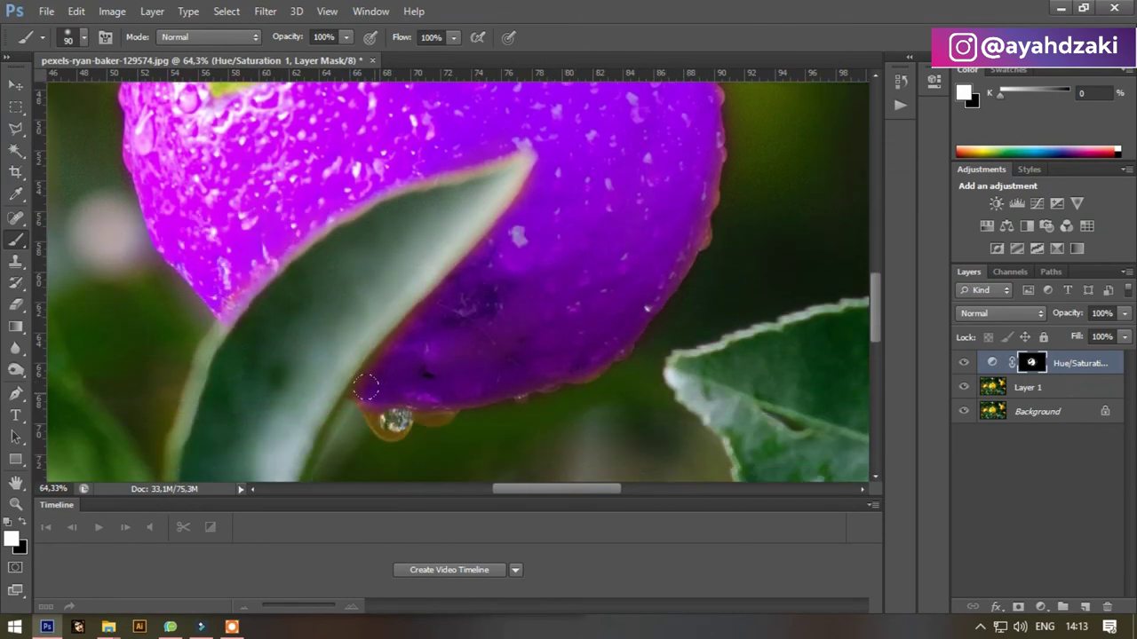
scroll(535, 189, "down", 4)
scroll(497, 204, "down", 2)
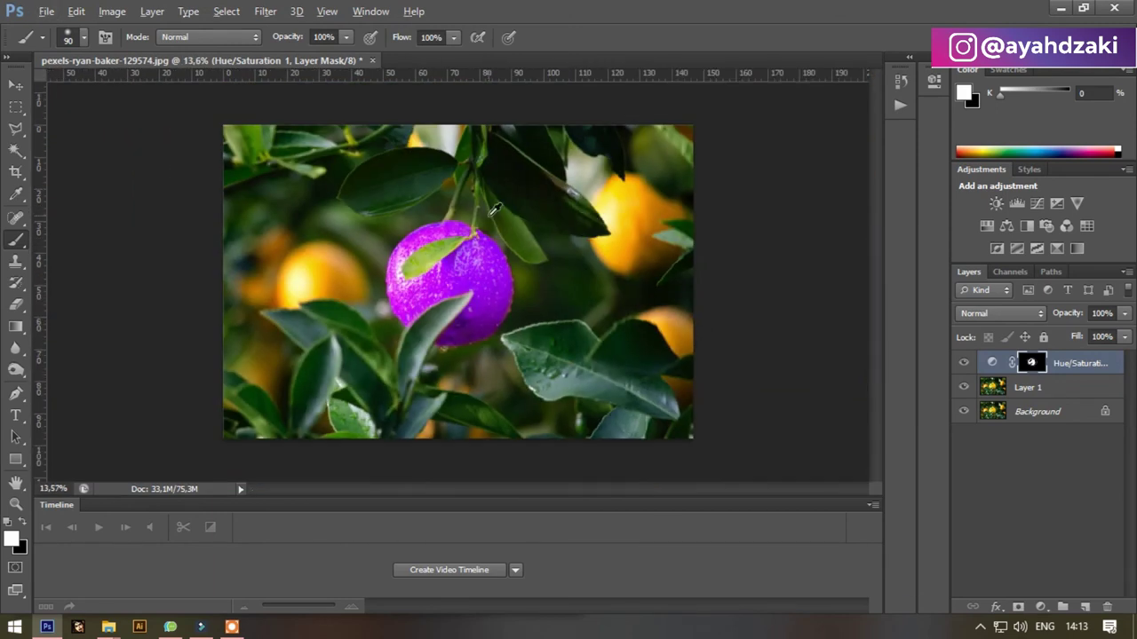
Step: Reopen the Hue/Saturation adjustment and raise Hue to +170, turning the masked central fruit blue
scroll(462, 217, "down", 1)
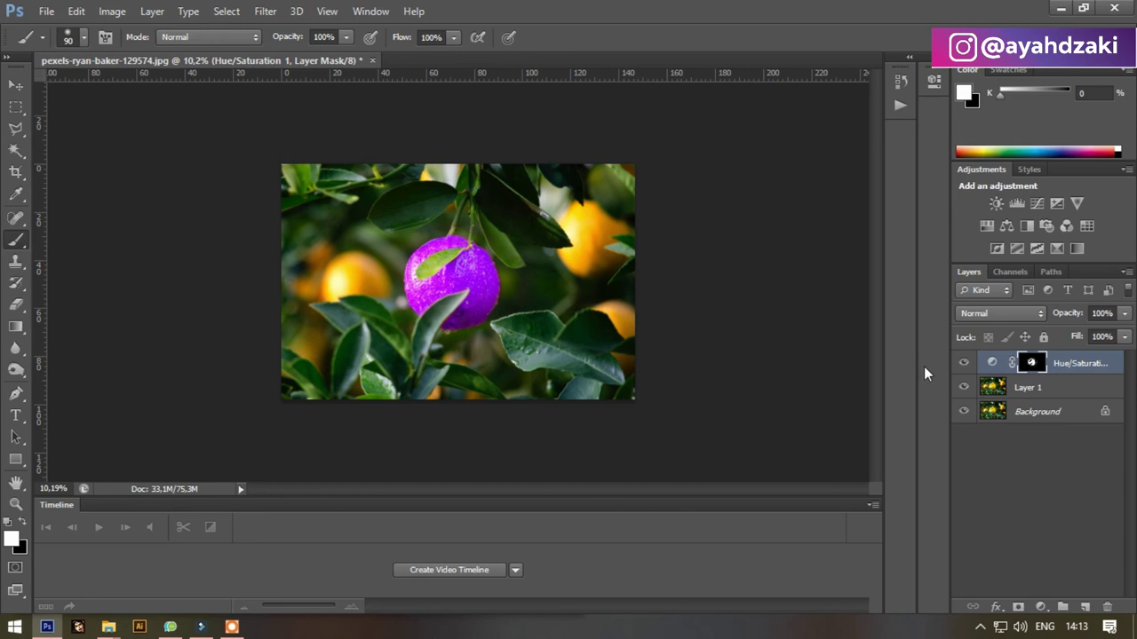
double_click(993, 363)
left_click_drag(722, 183, 736, 183)
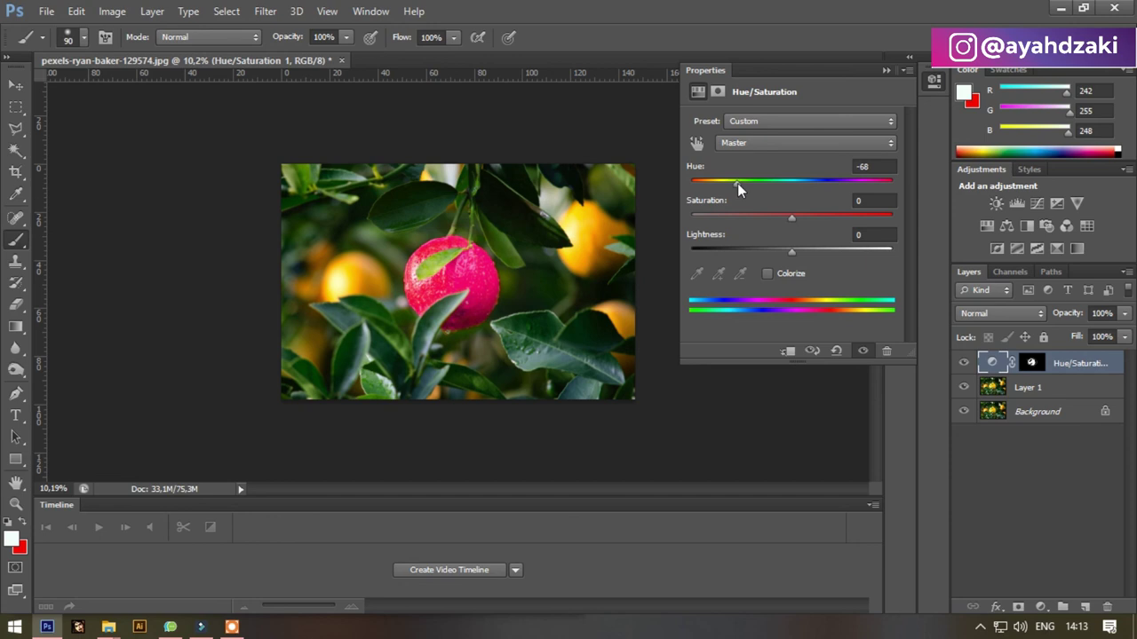
left_click_drag(738, 183, 888, 184)
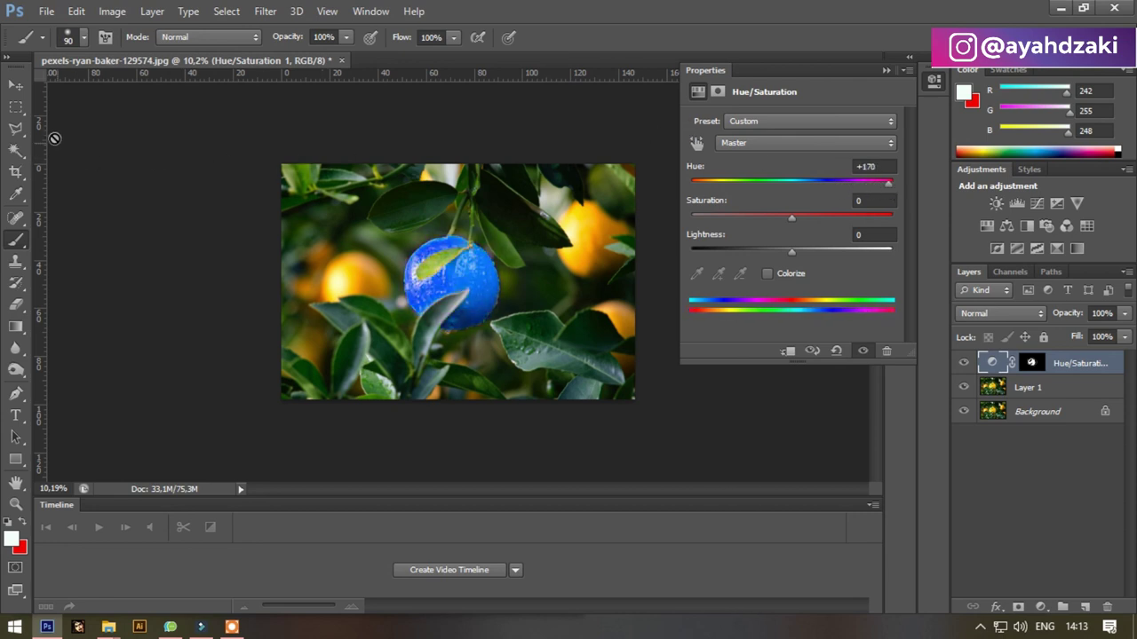
left_click(16, 85)
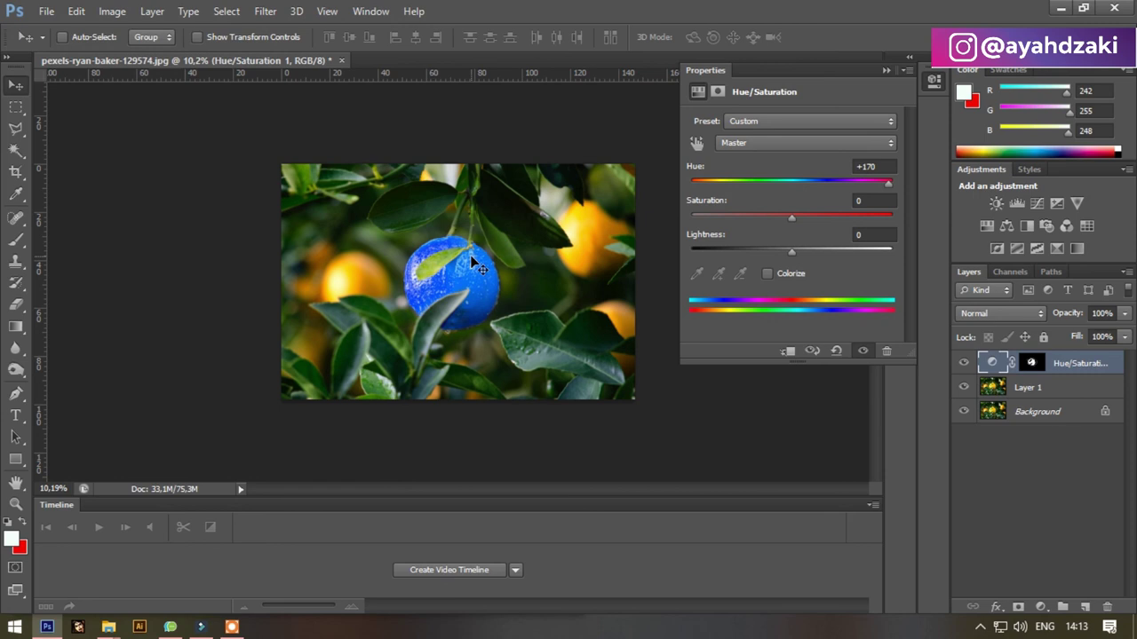
Step: Collapse the Properties panel and zoom the canvas to view the finished photo
scroll(472, 260, "down", 3)
scroll(471, 260, "down", 2)
left_click(884, 70)
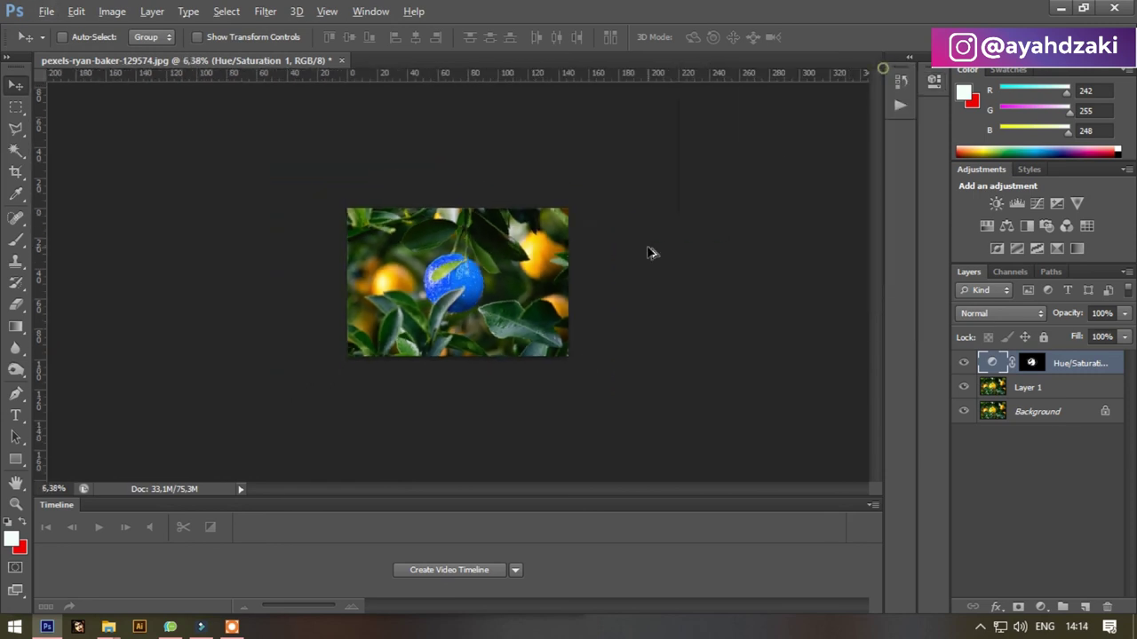
scroll(653, 258, "up", 2)
scroll(662, 271, "up", 2)
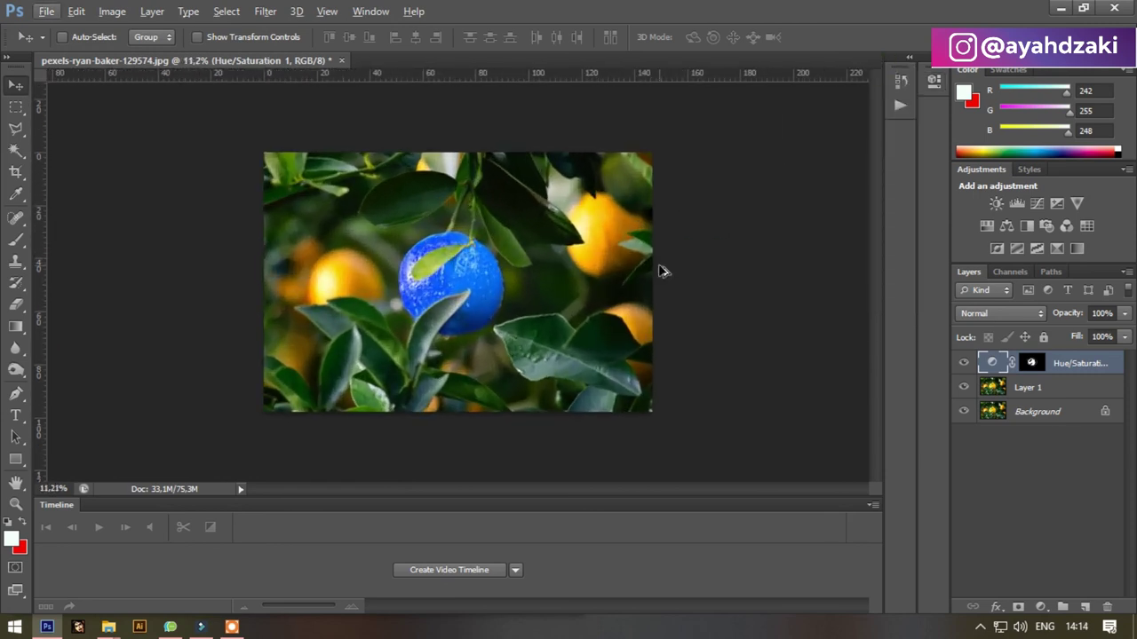